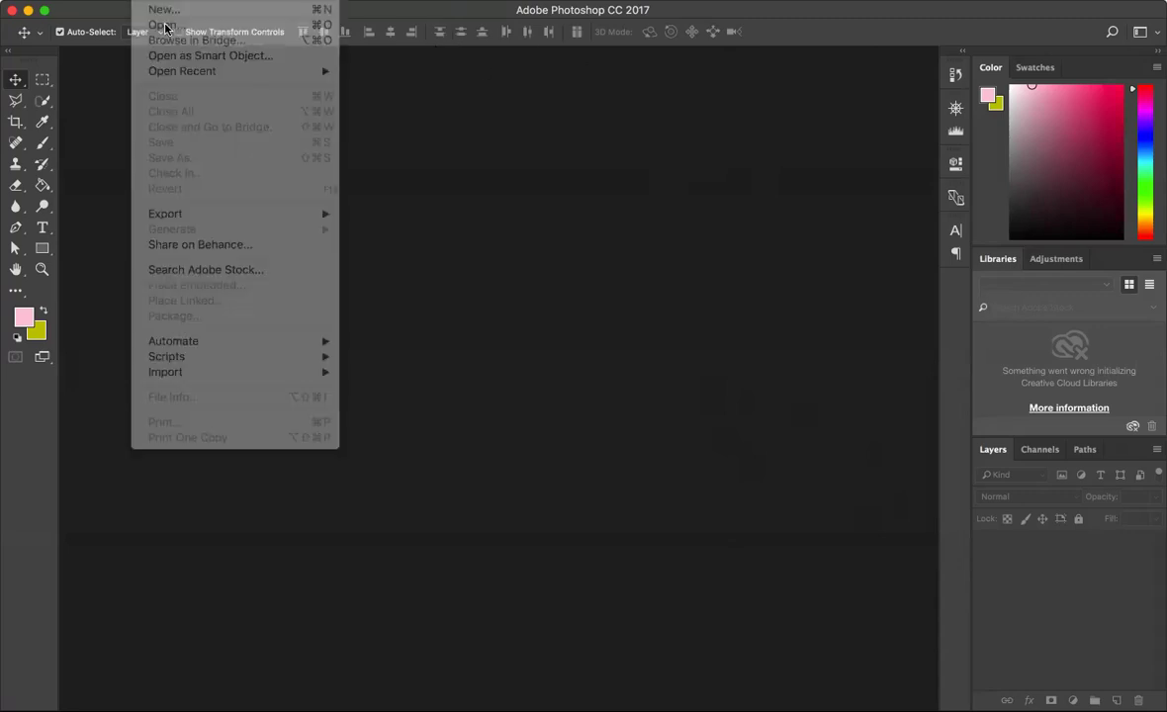
# Open the JPEG history-of-the-blue-blazer-tom-cruise-mission-impossible-ghost-protocol.jpg rather than its PSD version
pyautogui.click(148, 2)
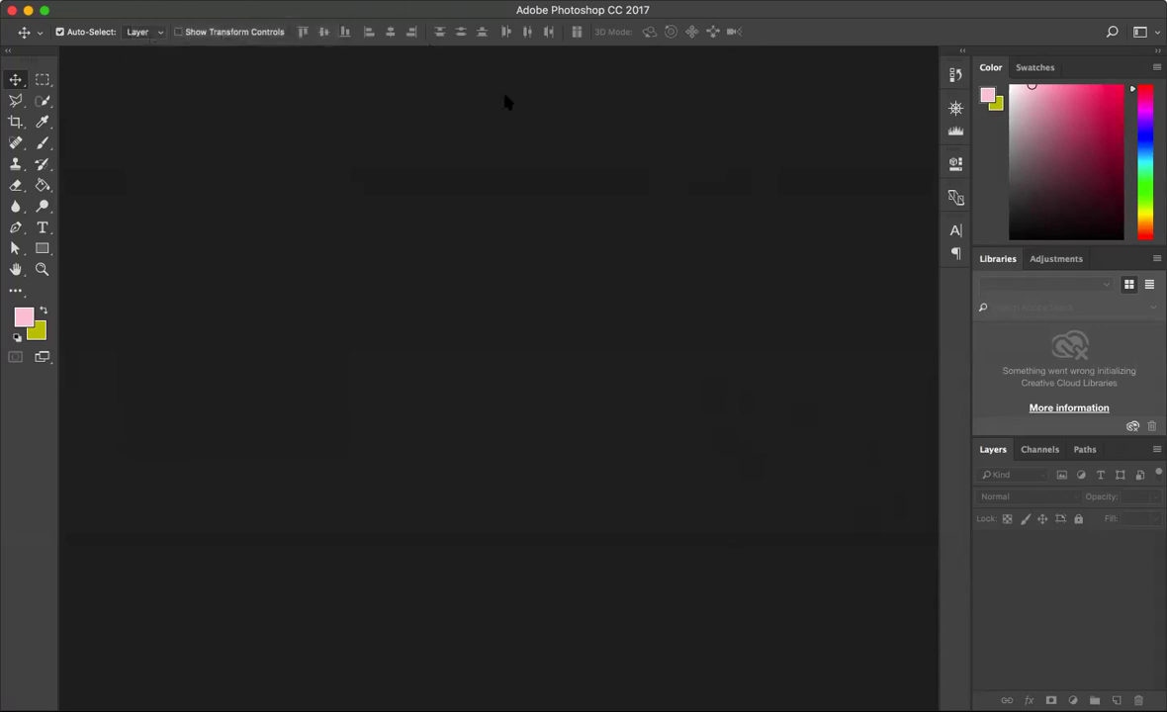
pyautogui.click(431, 259)
pyautogui.click(472, 273)
pyautogui.click(435, 258)
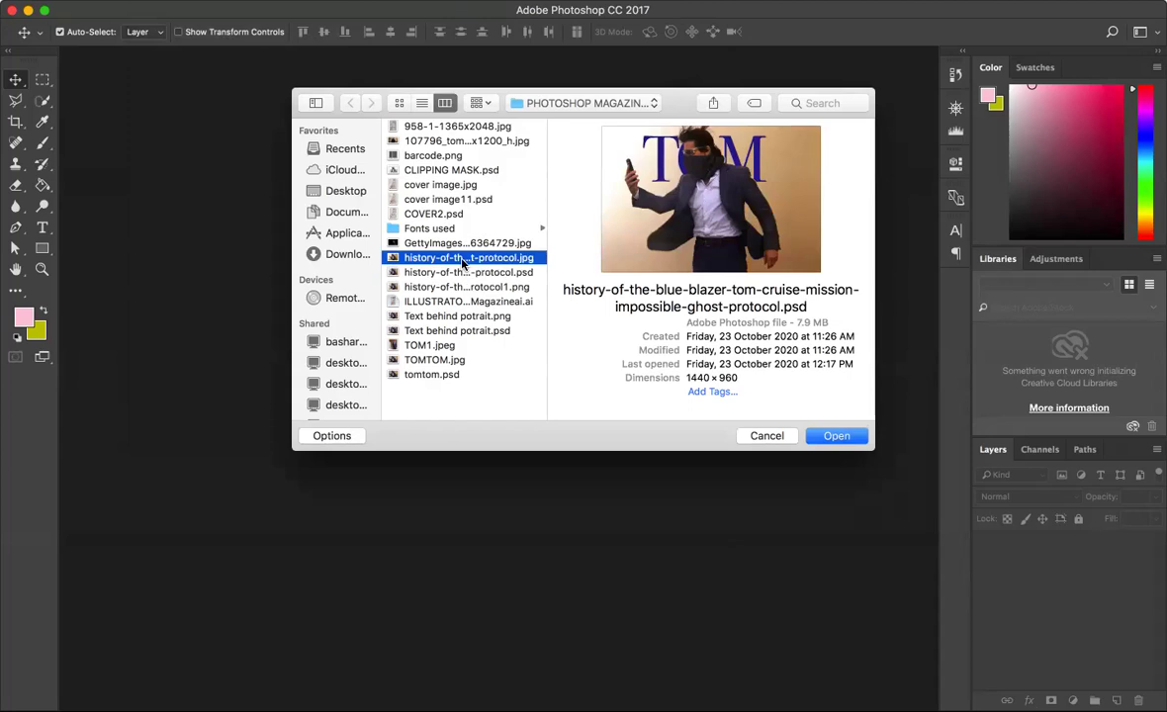
pyautogui.click(831, 435)
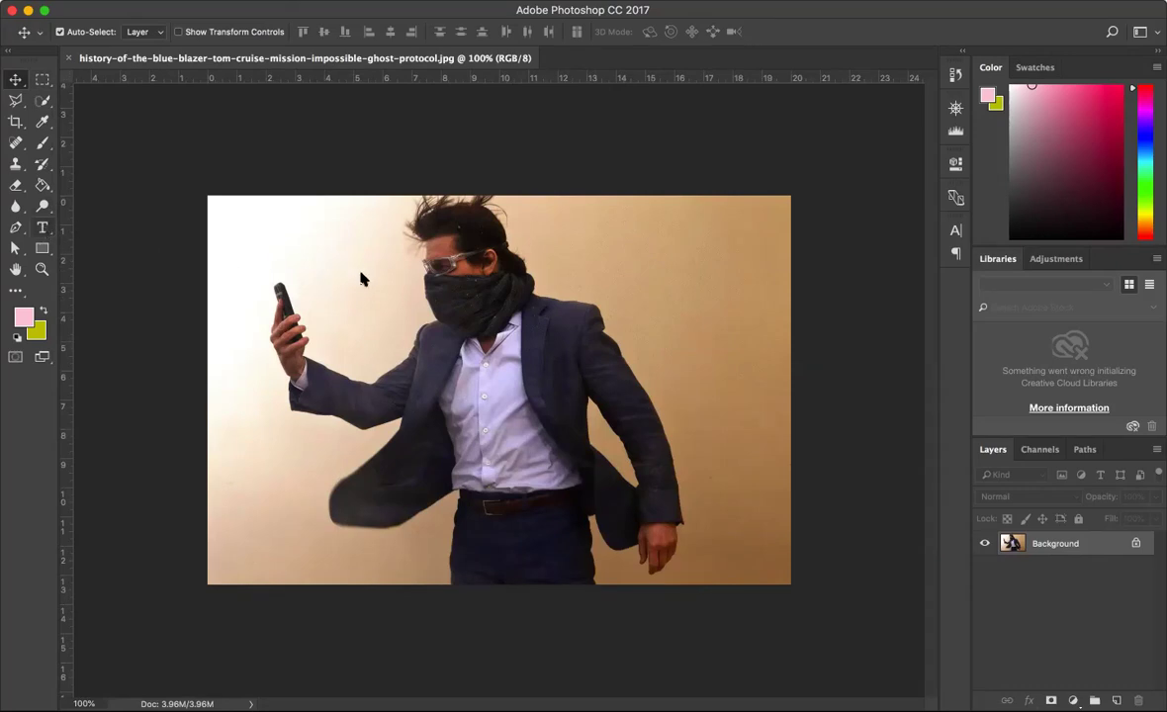
# Add a TOMCRUISE text layer and drag it down across the man's torso
pyautogui.press('t')
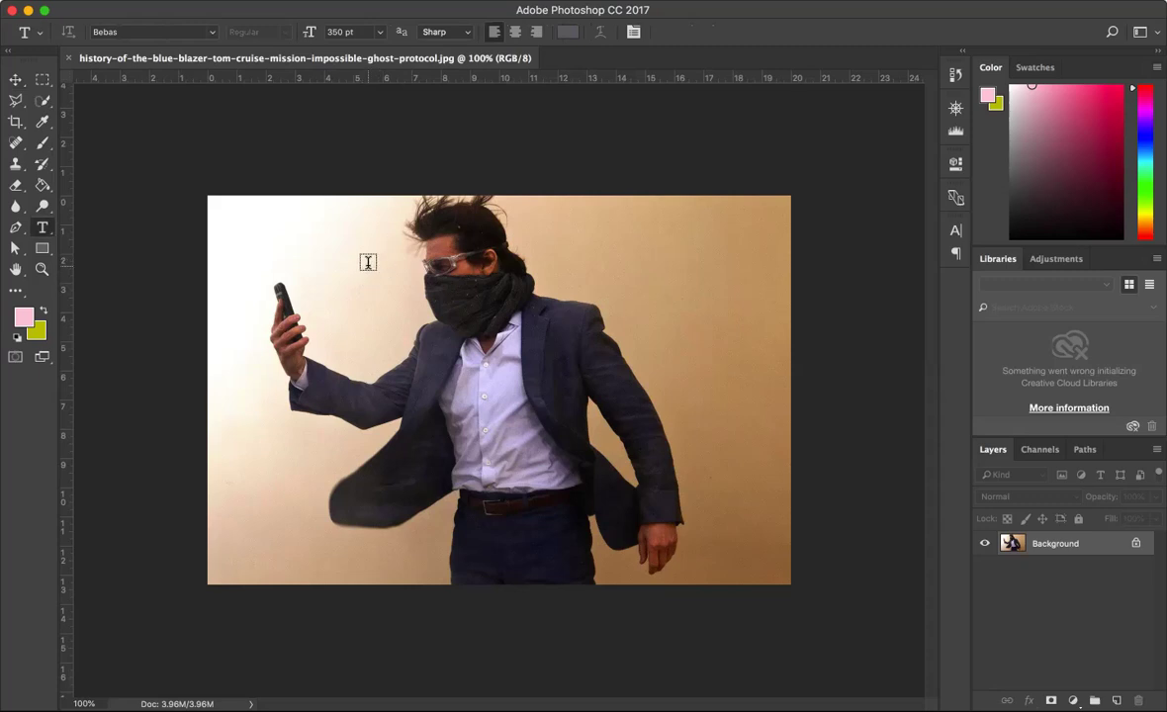
pyautogui.click(355, 280)
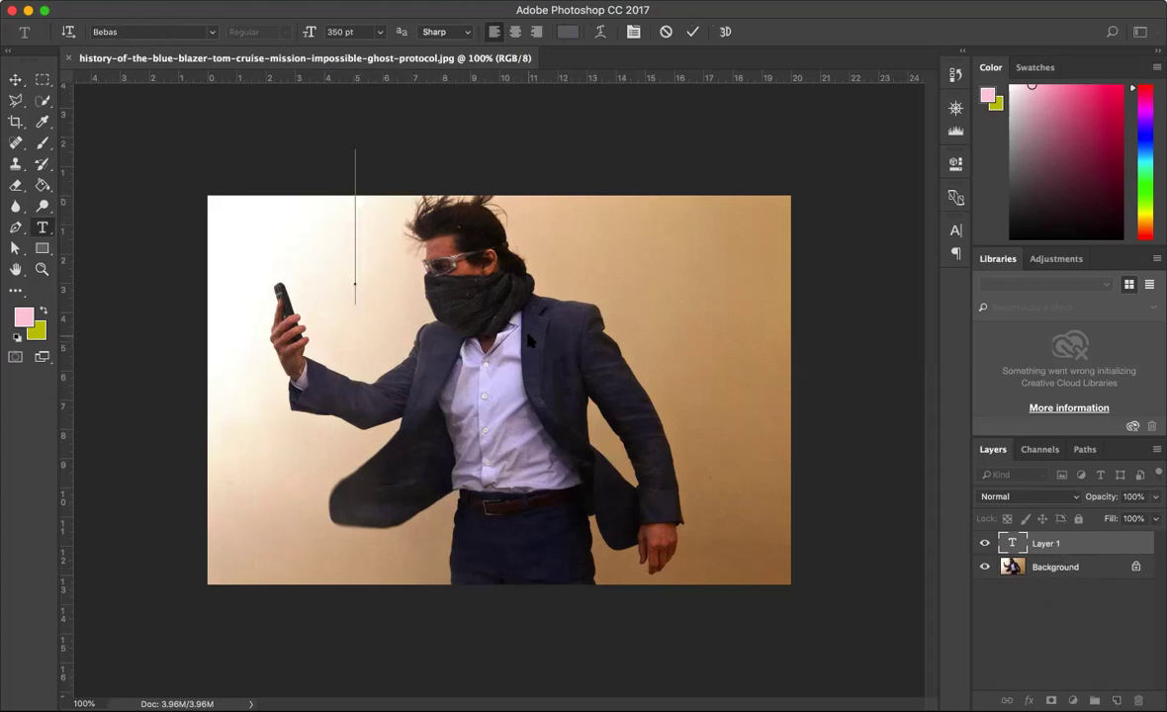
pyautogui.write('T')
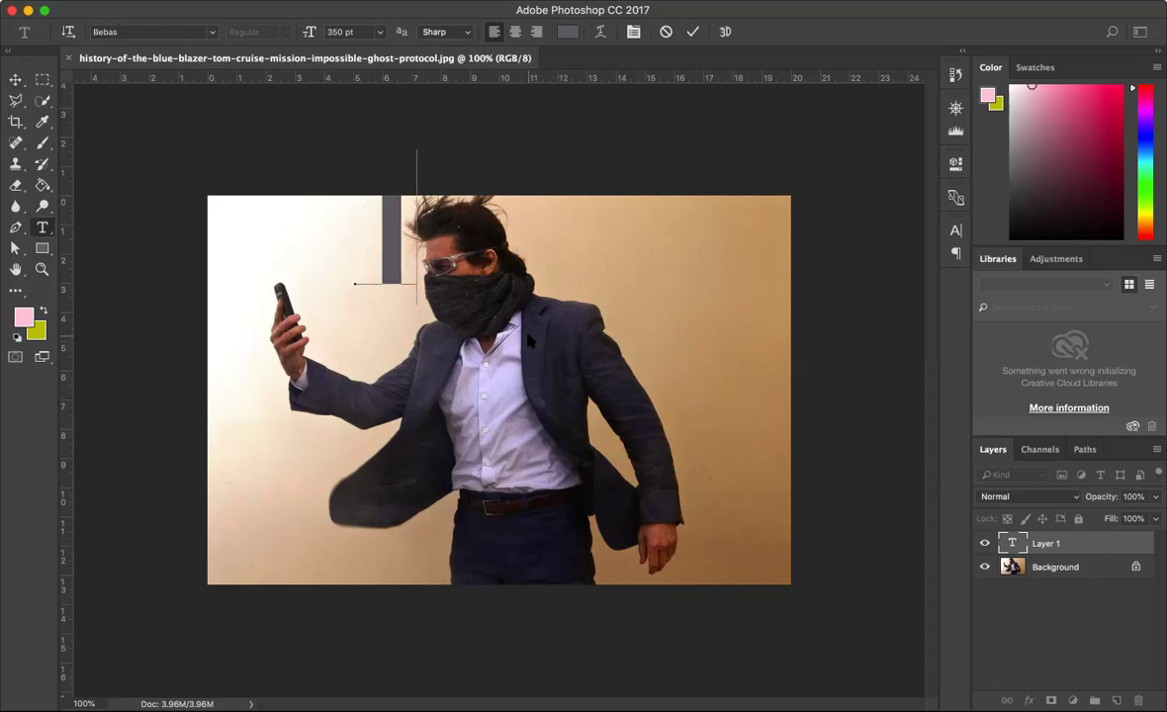
pyautogui.write('OMCRUI')
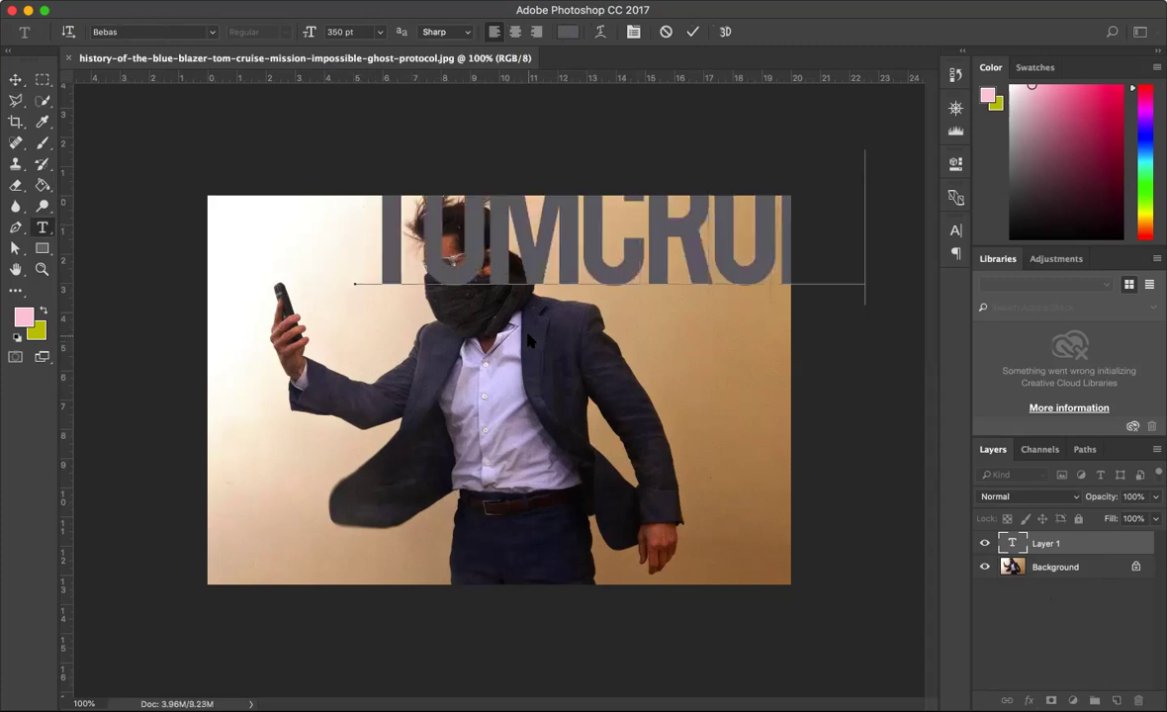
pyautogui.click(15, 79)
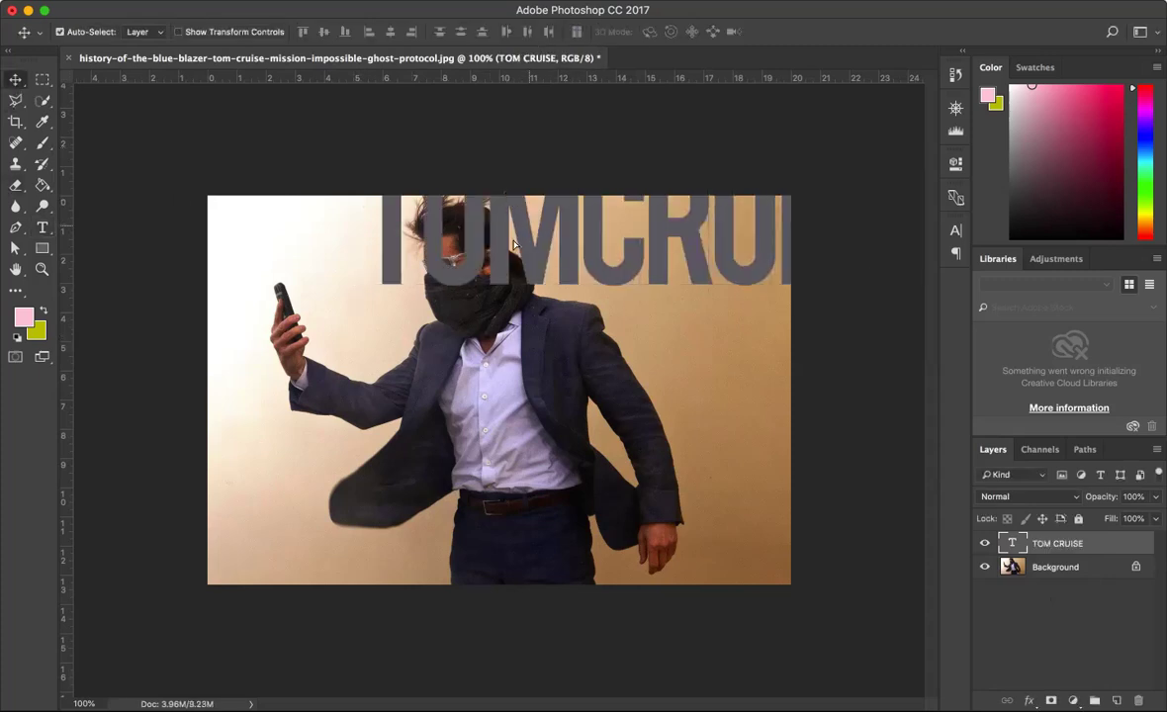
pyautogui.moveTo(476, 225); pyautogui.dragTo(382, 420)
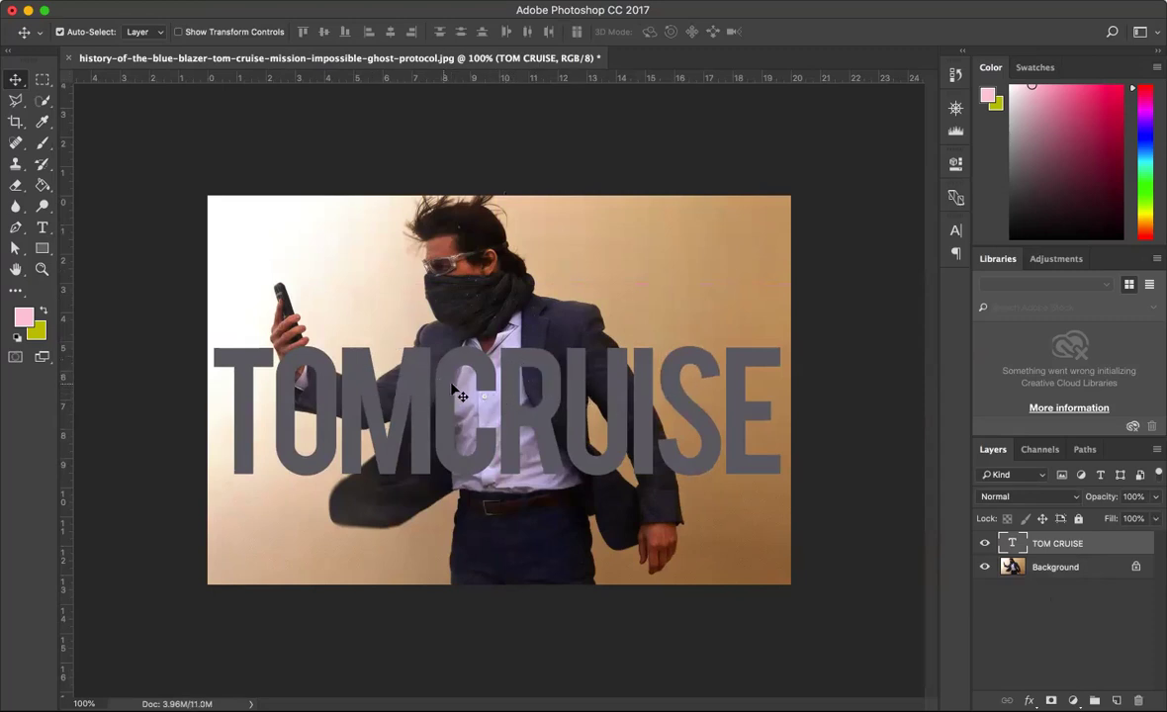
# Break the text into TOM and CRUISE lines and move it up and right over the man
pyautogui.click(43, 226)
pyautogui.click(419, 373)
pyautogui.press('Return')
pyautogui.click(17, 82)
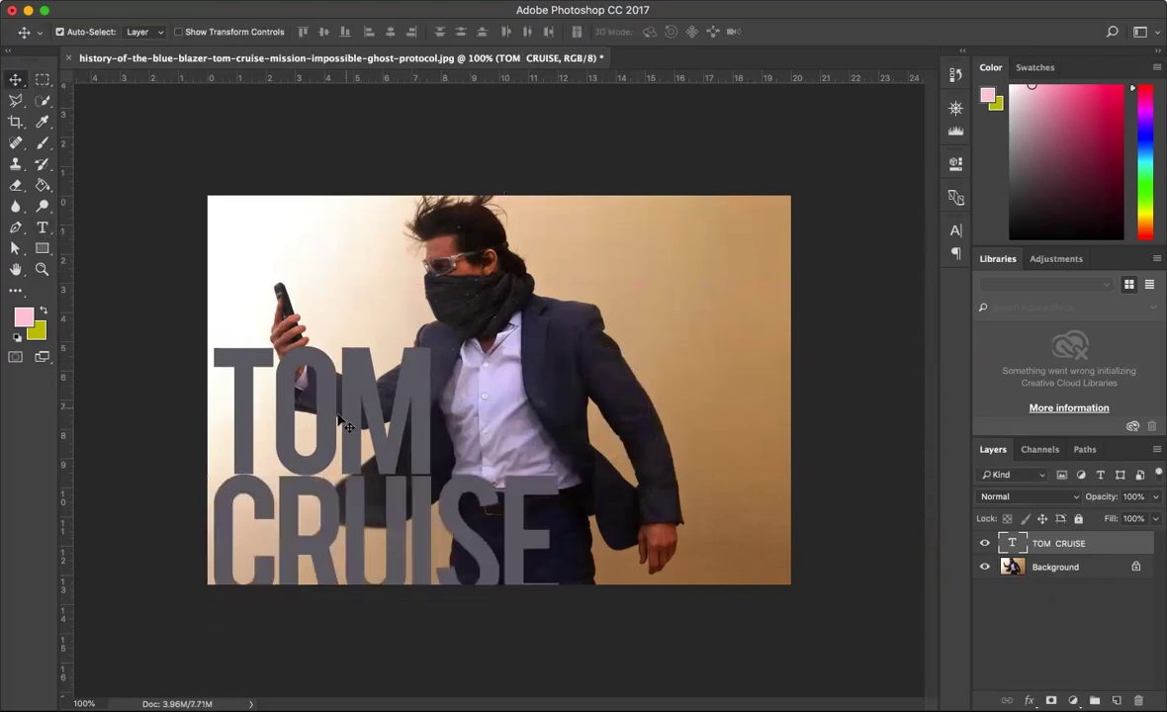
pyautogui.moveTo(331, 429); pyautogui.dragTo(423, 358)
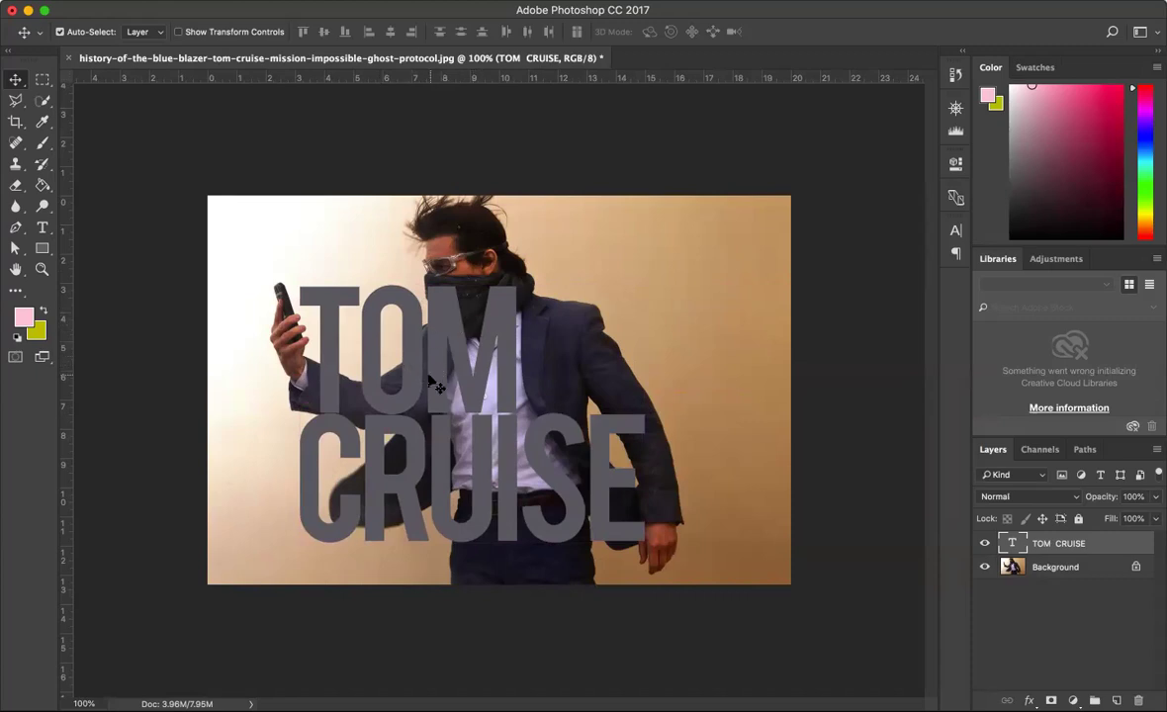
# Free-transform the TOM CRUISE text to about 140%, centre it, and commit the resize
pyautogui.press('super')
pyautogui.press('super+t')
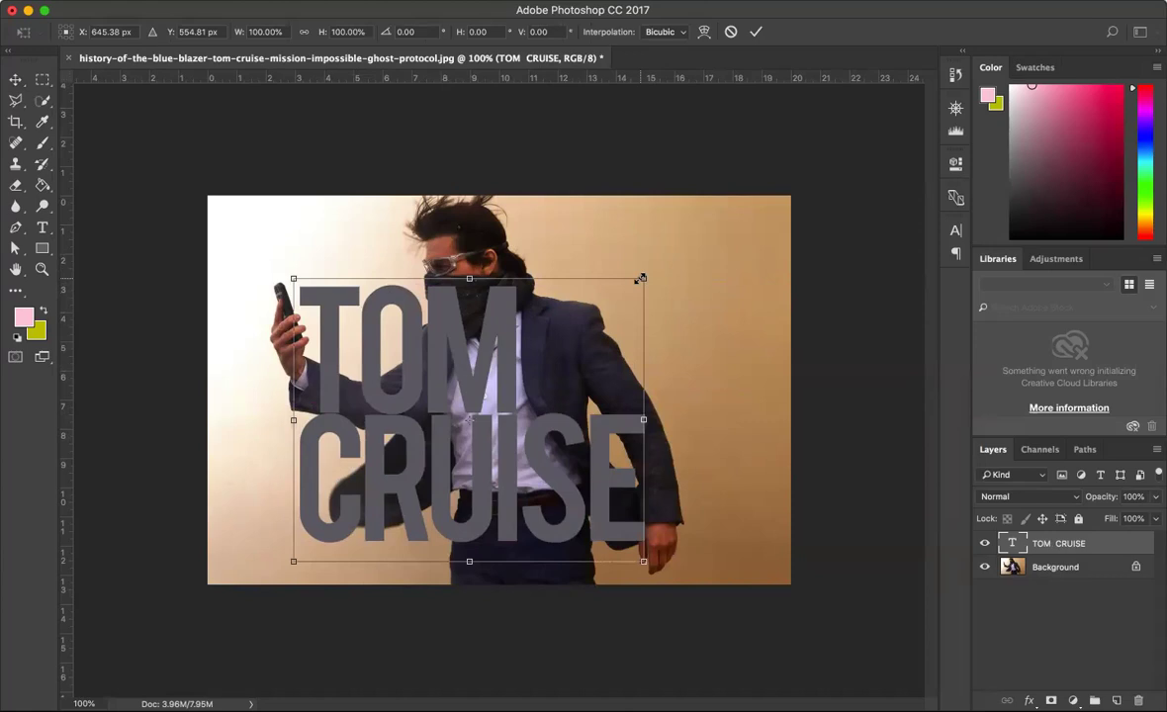
pyautogui.moveTo(641, 278); pyautogui.dragTo(726, 213)
pyautogui.moveTo(293, 214); pyautogui.dragTo(259, 206)
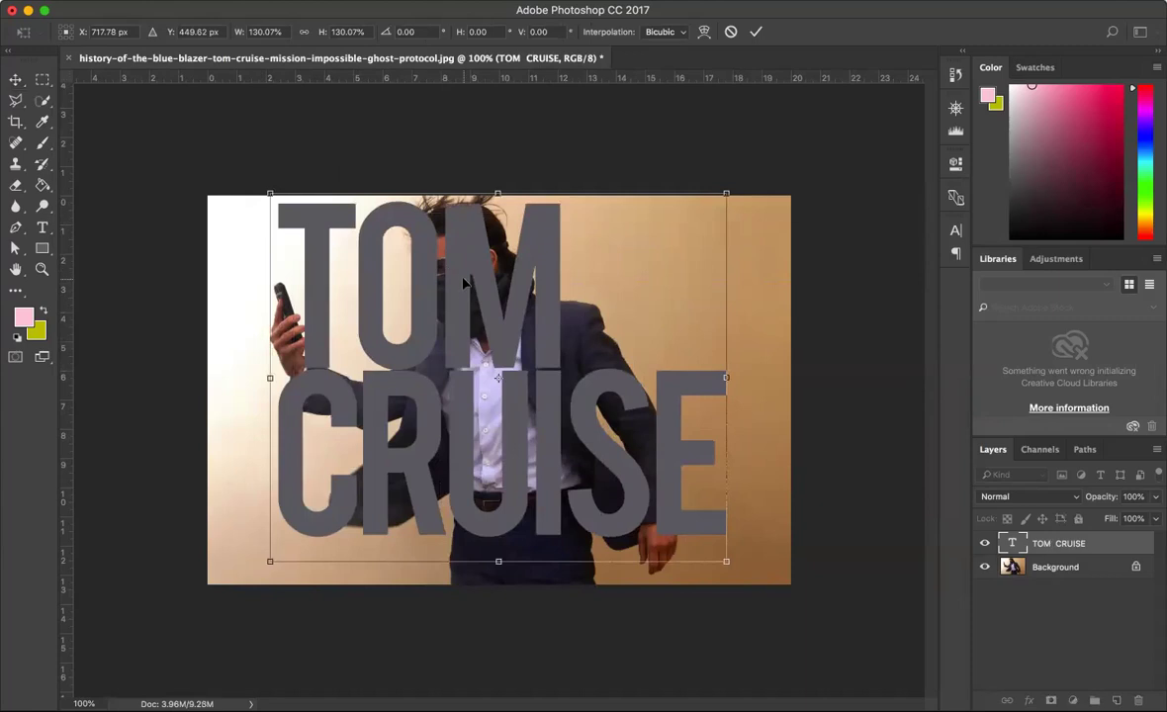
pyautogui.moveTo(463, 284); pyautogui.dragTo(432, 295)
pyautogui.moveTo(696, 576); pyautogui.dragTo(729, 601)
pyautogui.moveTo(525, 411); pyautogui.dragTo(539, 411)
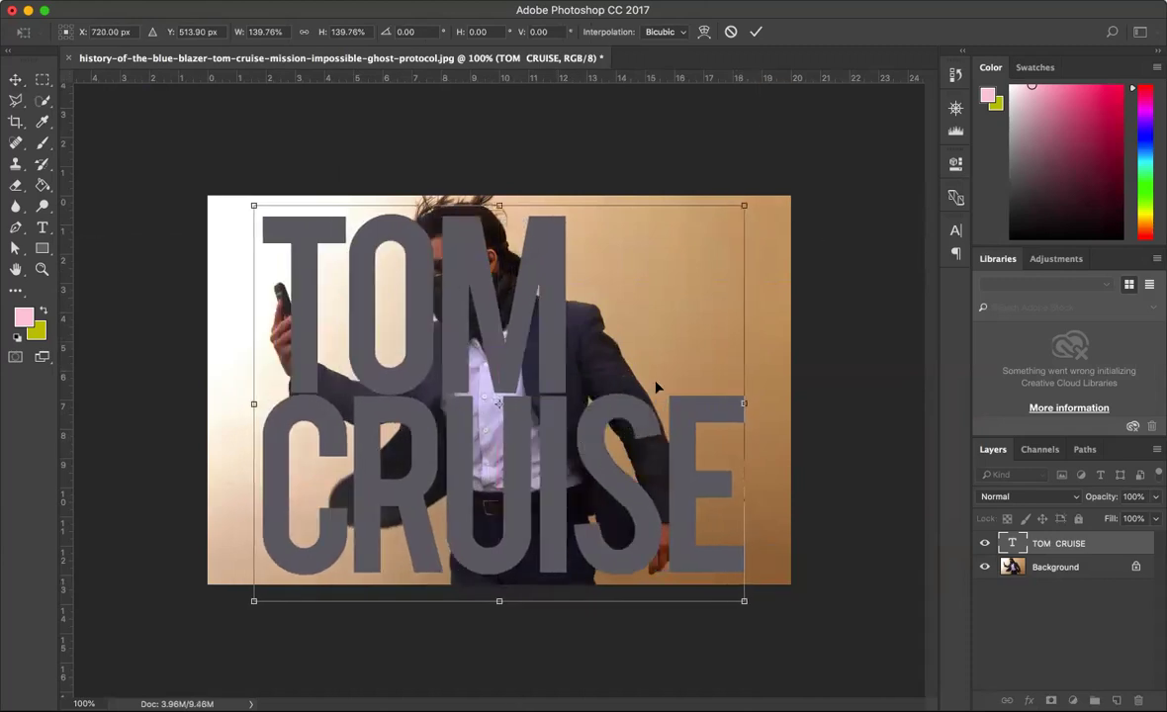
pyautogui.click(756, 32)
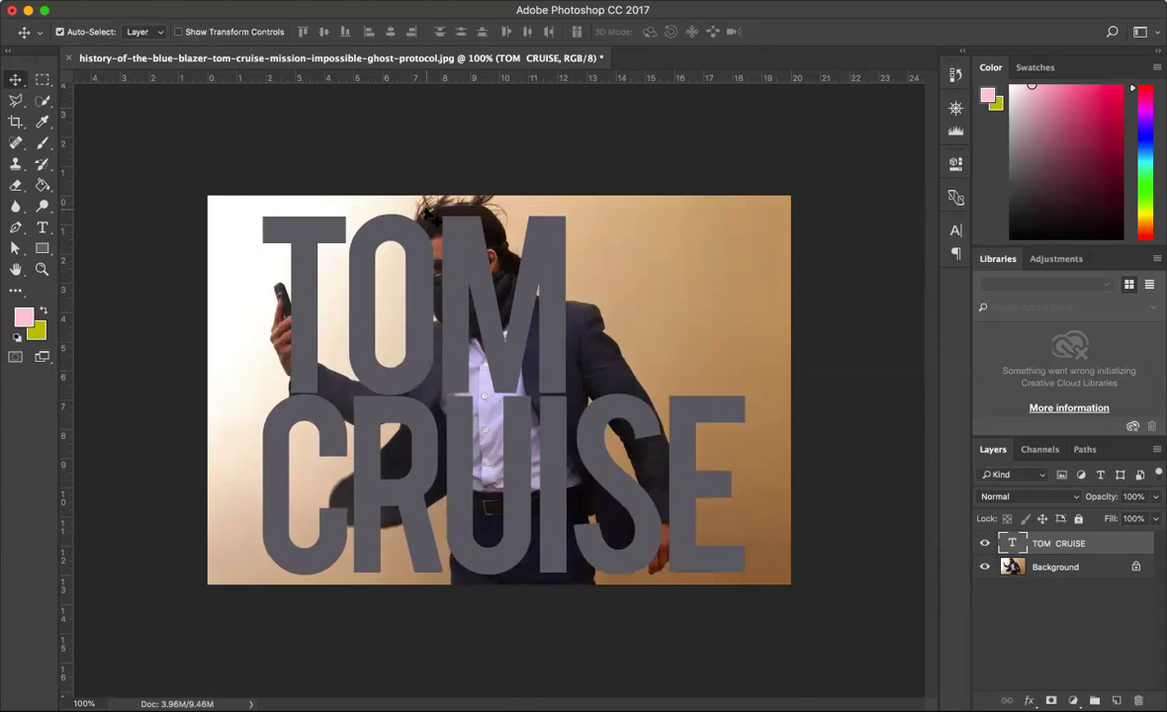
# Hide the TOM CRUISE layer and make the Background photo layer active
pyautogui.click(985, 544)
pyautogui.click(986, 544)
pyautogui.click(986, 545)
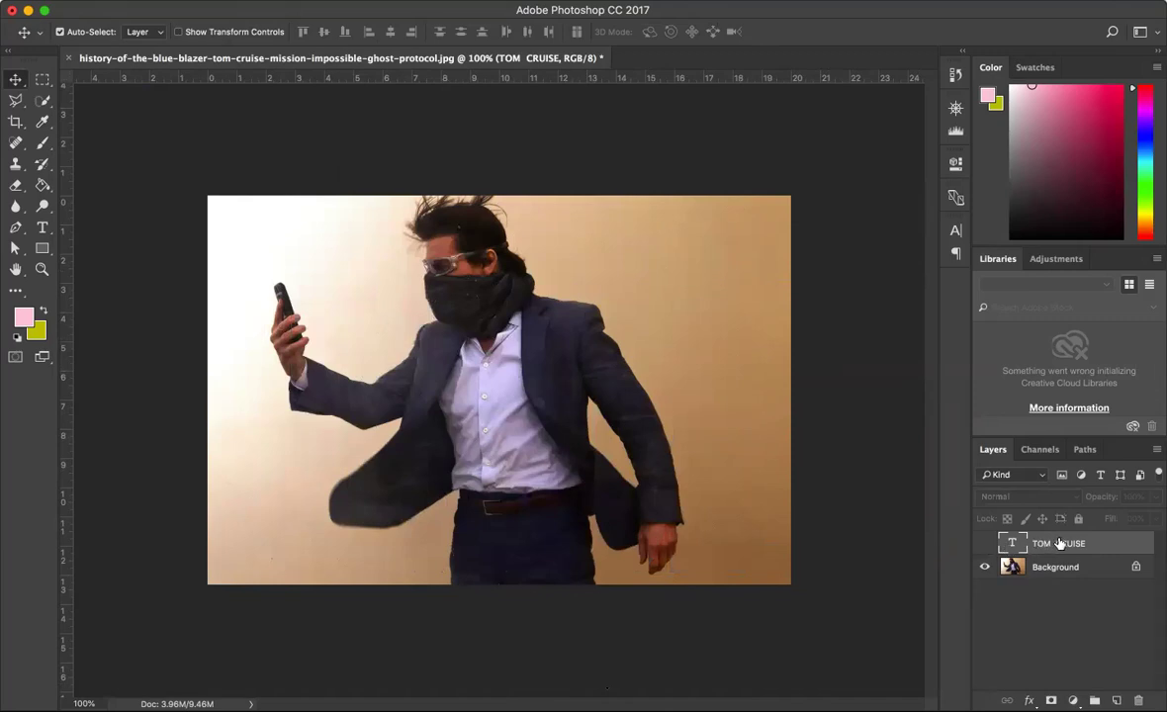
pyautogui.click(1048, 570)
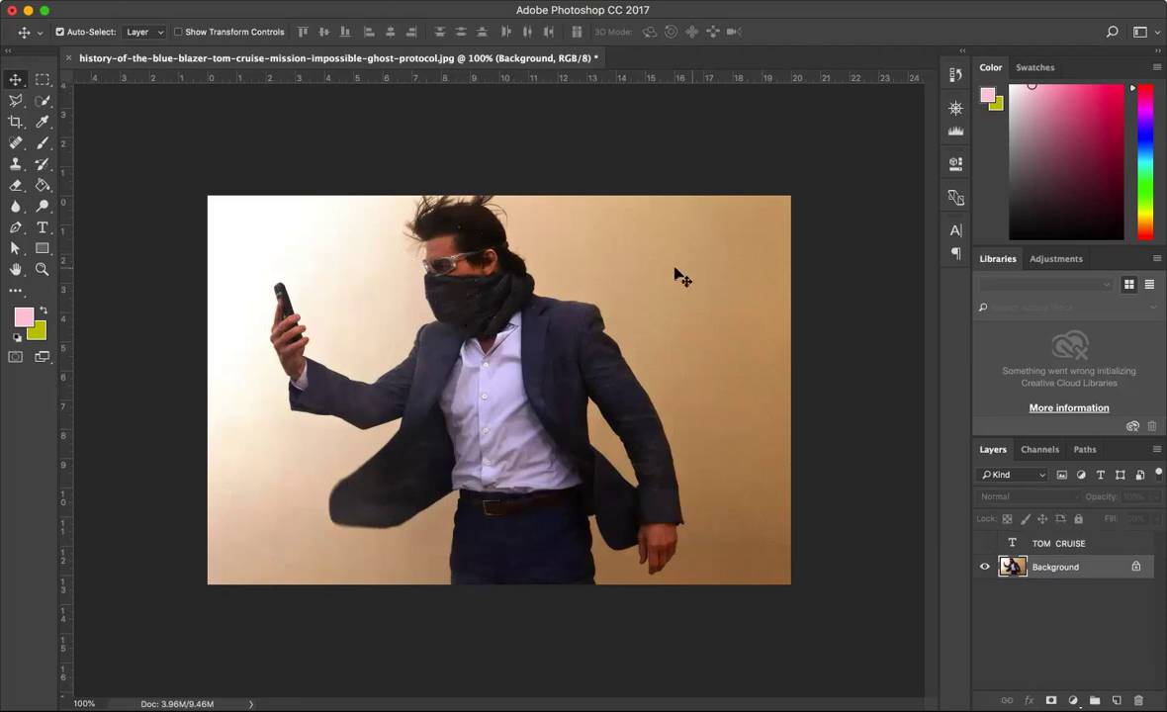
# Pick the Quick Selection tool and set the view magnification to 150% on the man
pyautogui.click(44, 102)
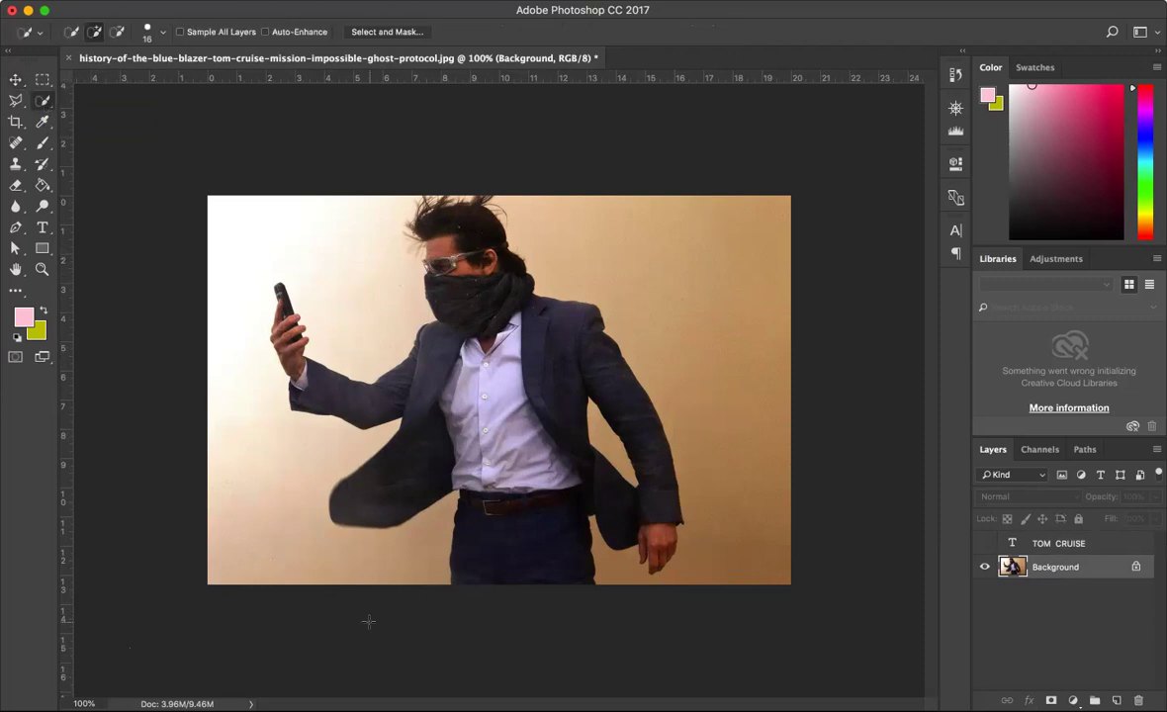
pyautogui.press('super+equal')
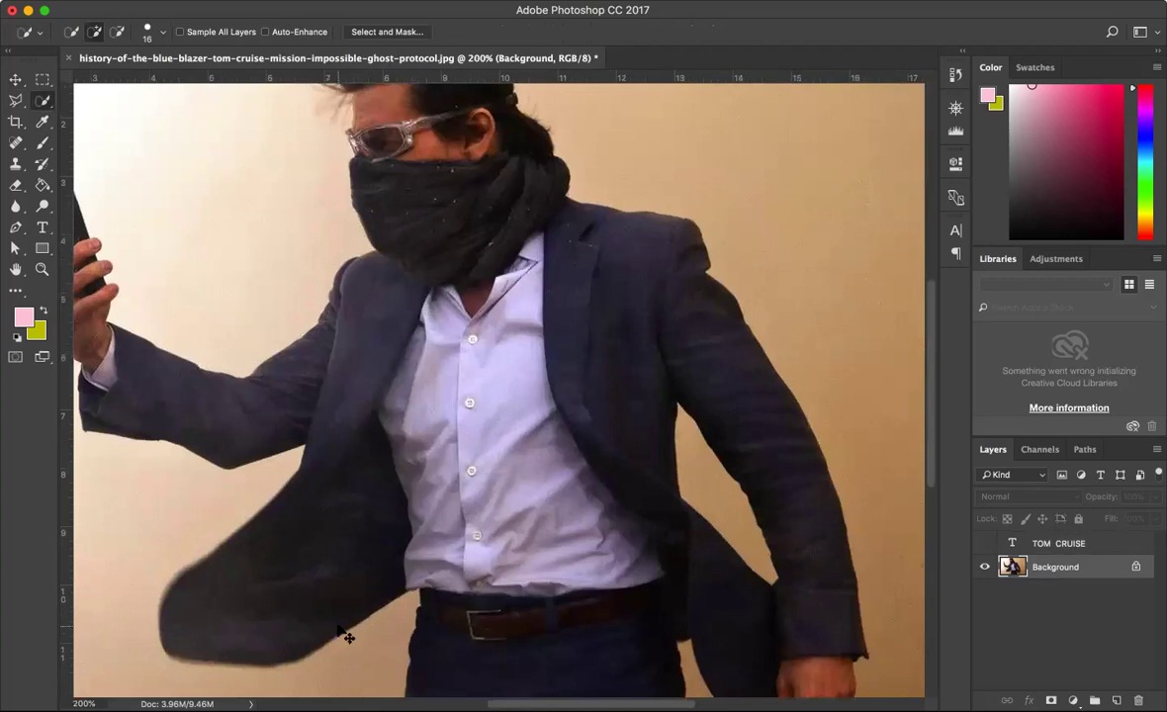
pyautogui.press('super+minus')
pyautogui.press('super+equal')
pyautogui.press('super+equal')
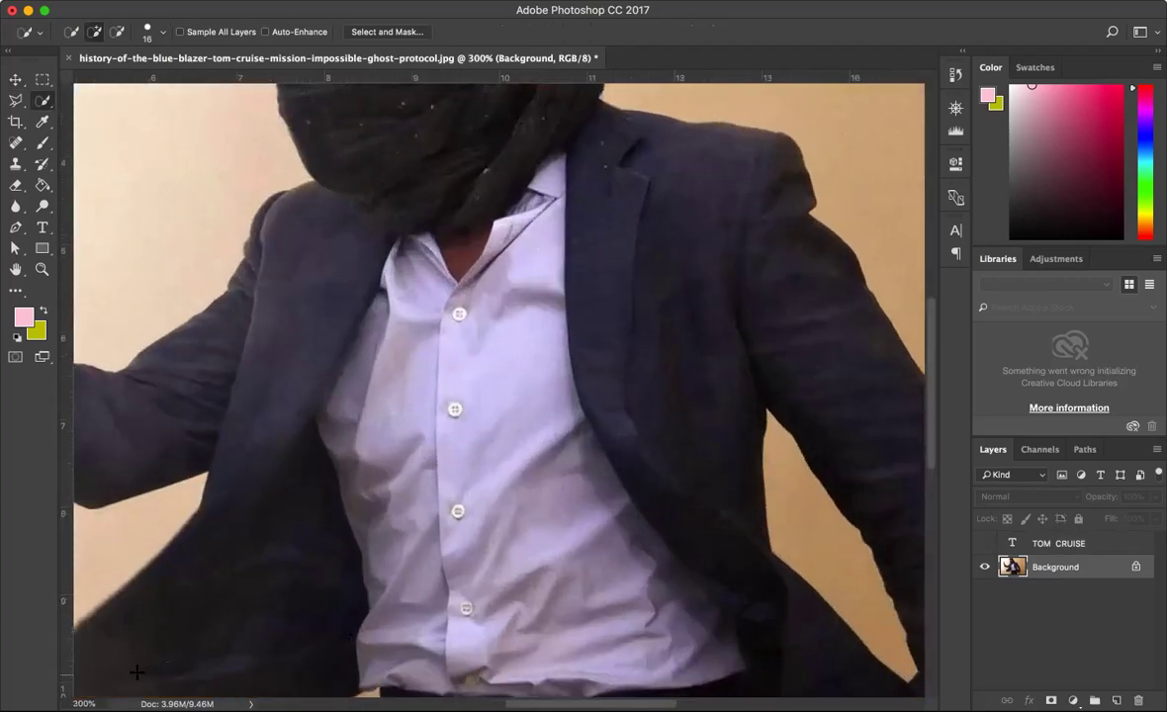
pyautogui.press('super+equal')
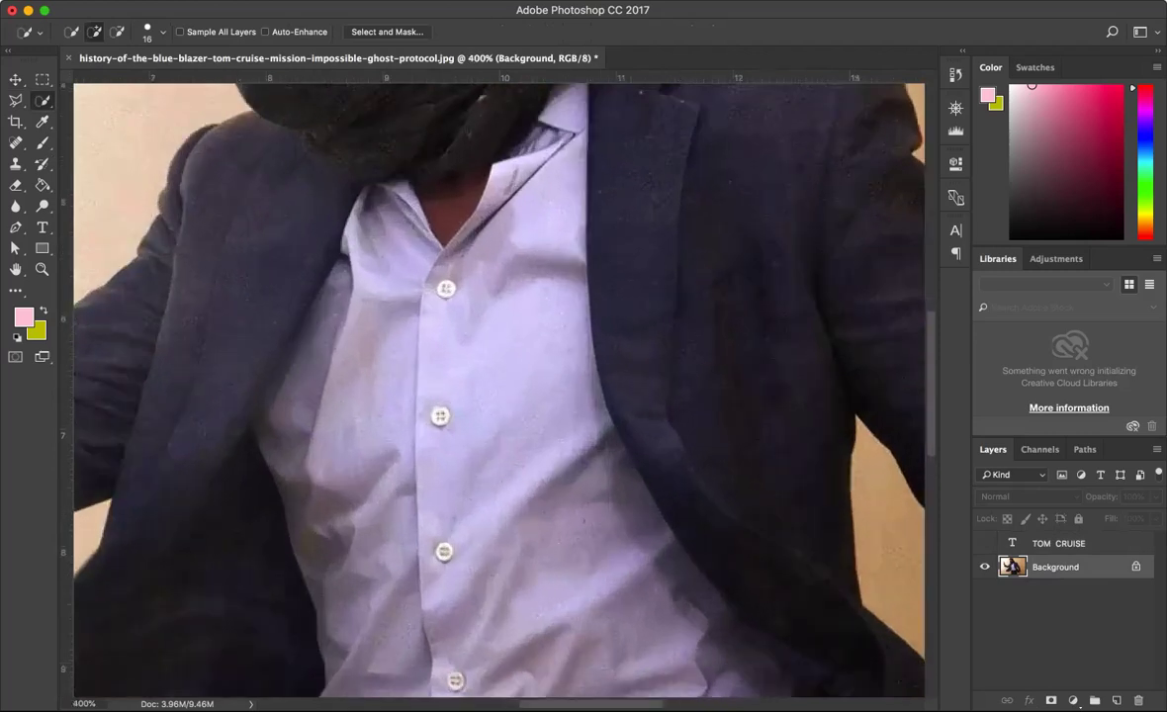
pyautogui.press('super+0')
pyautogui.press('super+minus')
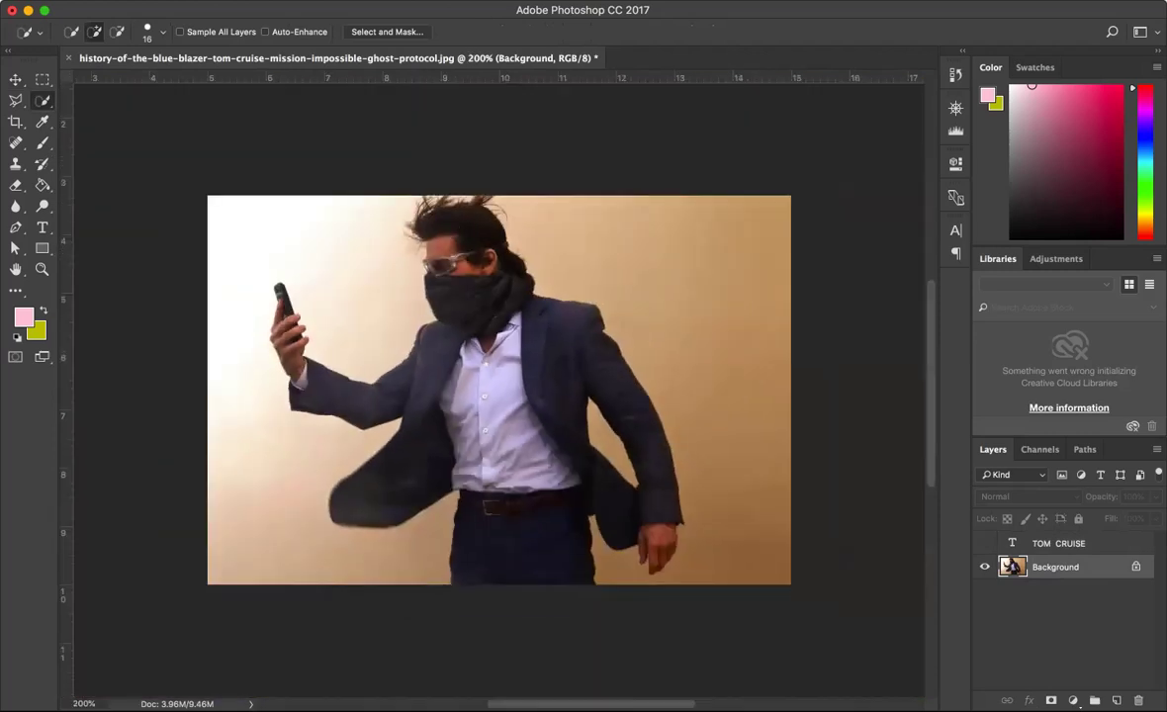
pyautogui.click(84, 703)
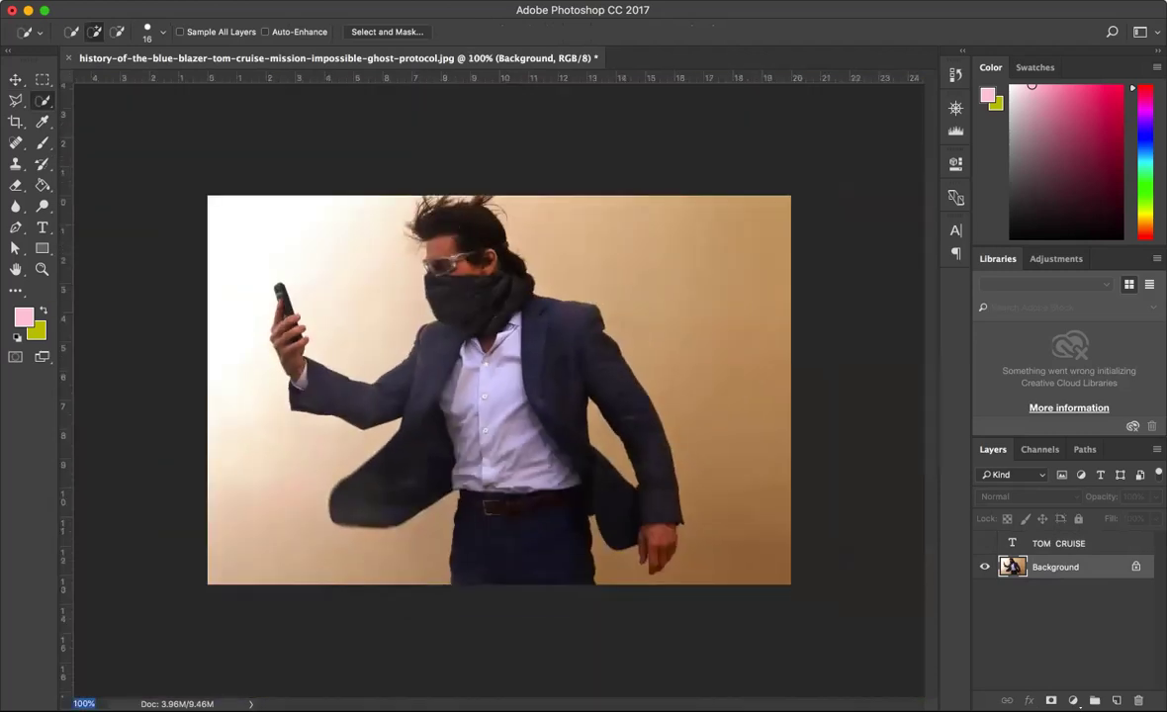
pyautogui.write('150')
pyautogui.press('Return')
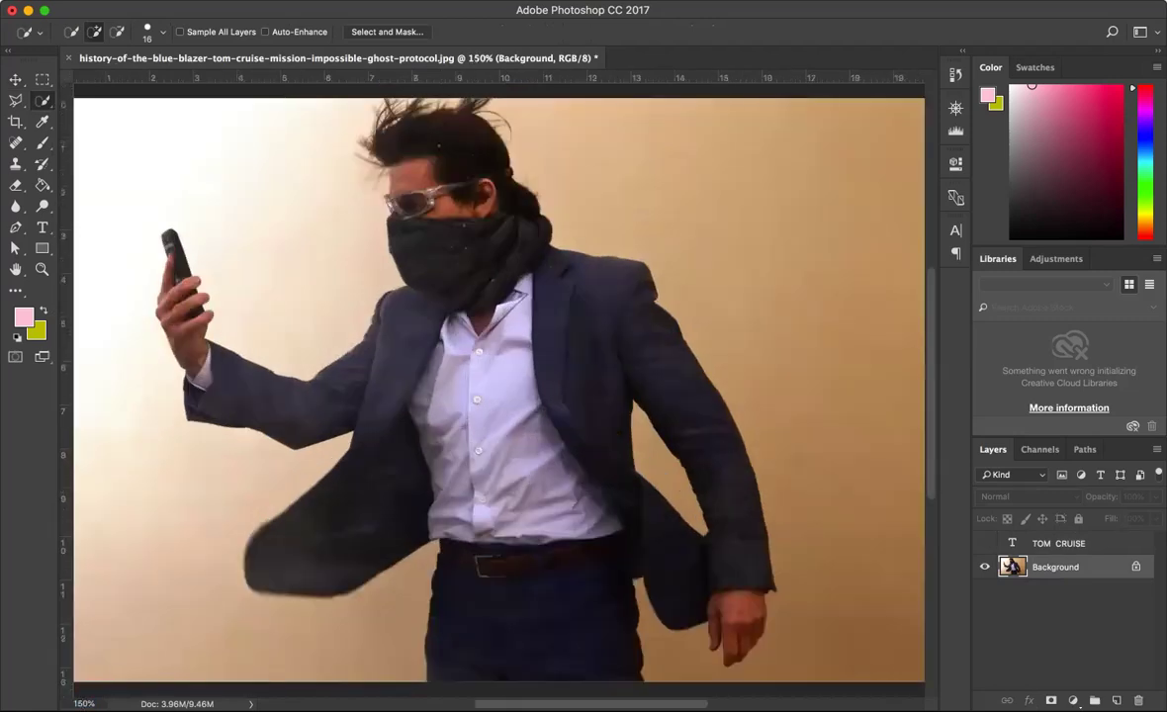
pyautogui.hscroll(-2, 326, 535)
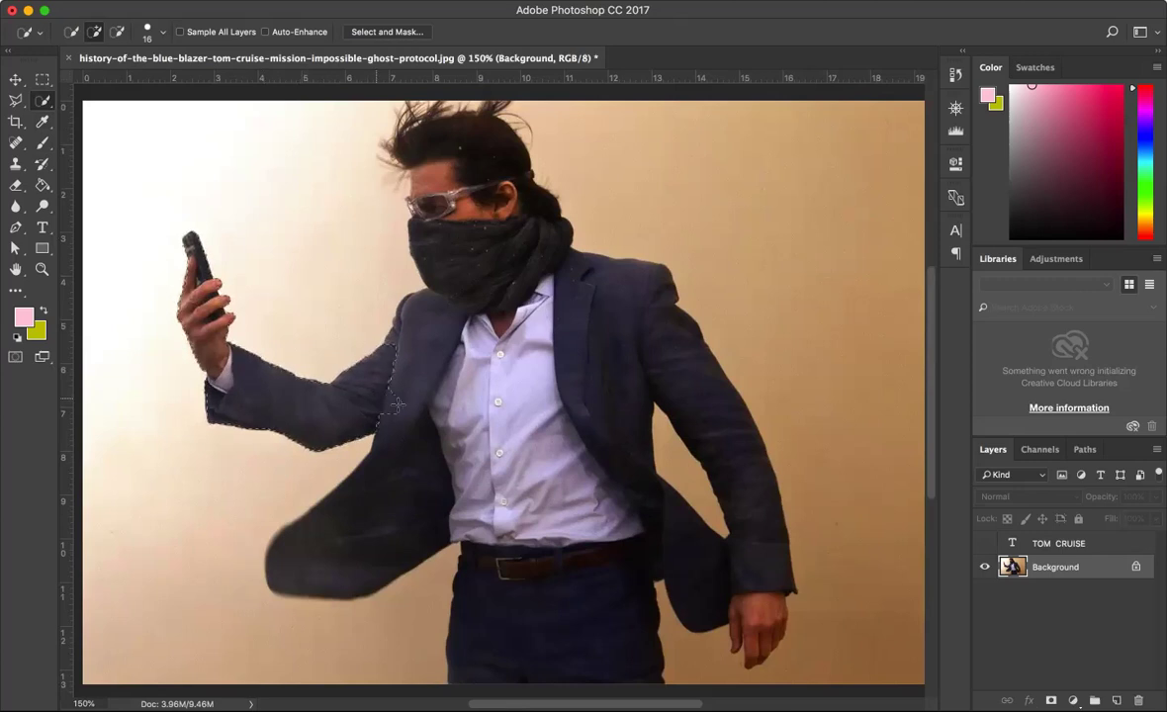
# Paint the shoulder and head edge into the selection, Alt-removing stray bits beside the head and scarf
pyautogui.moveTo(371, 281); pyautogui.dragTo(382, 310)
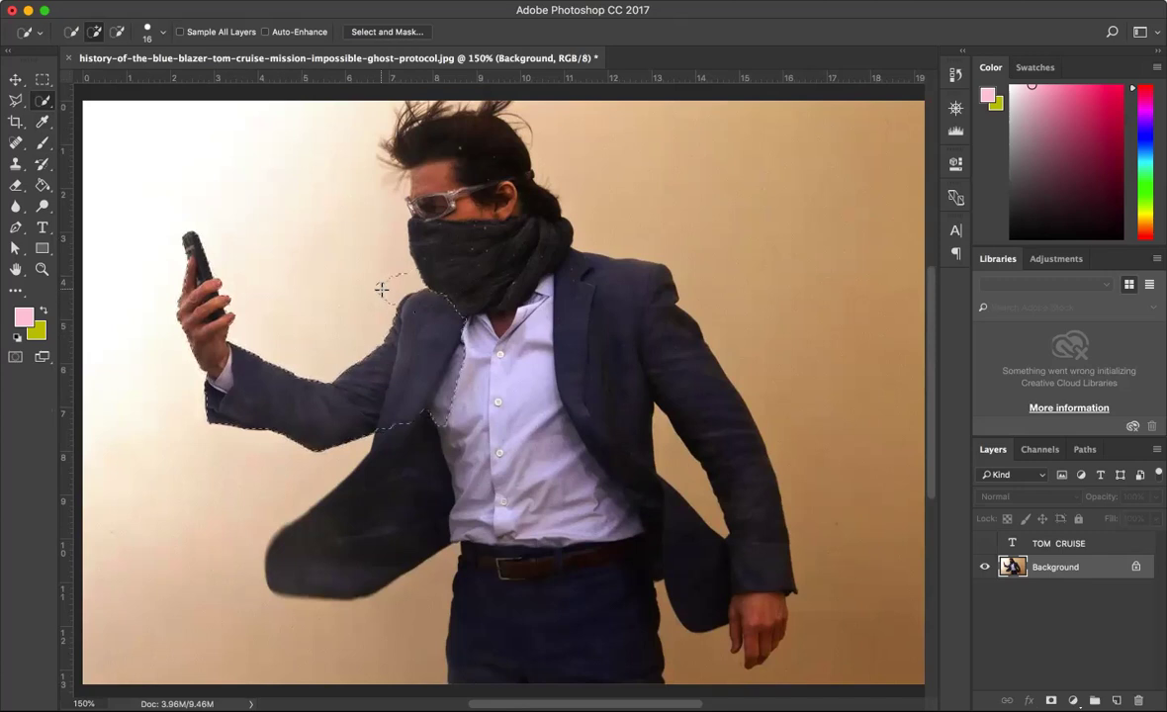
pyautogui.moveTo(382, 288); pyautogui.dragTo(400, 293)
pyautogui.press('alt')
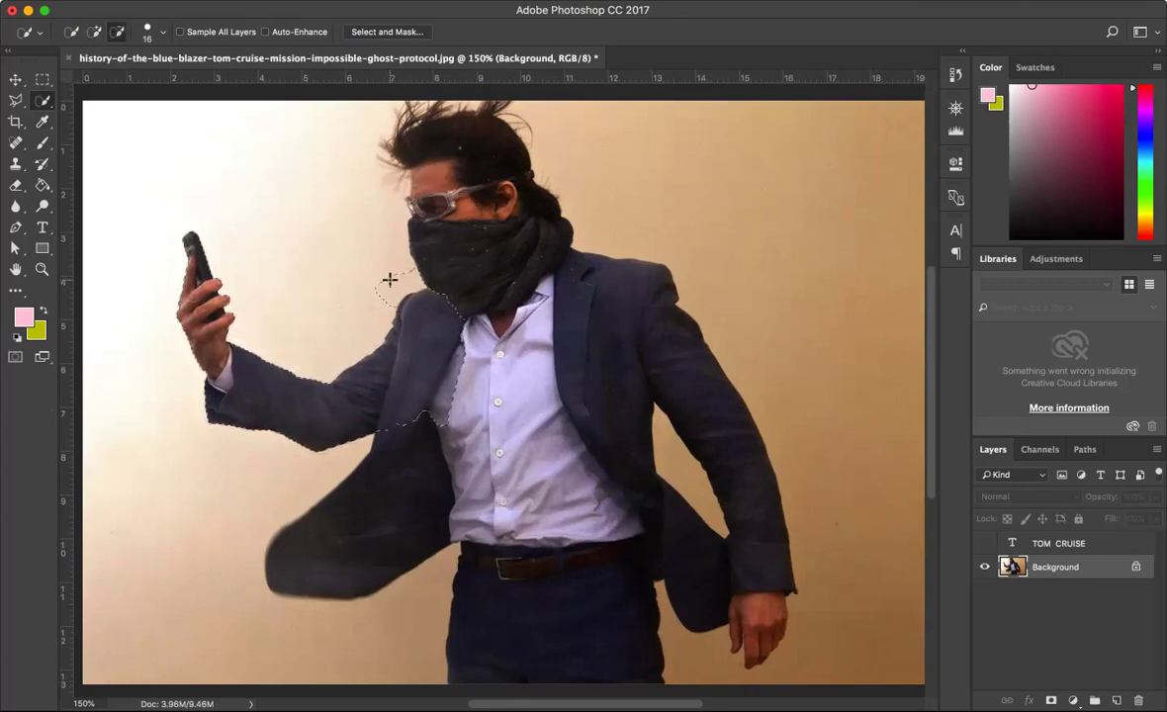
pyautogui.moveTo(388, 284); pyautogui.dragTo(377, 281)
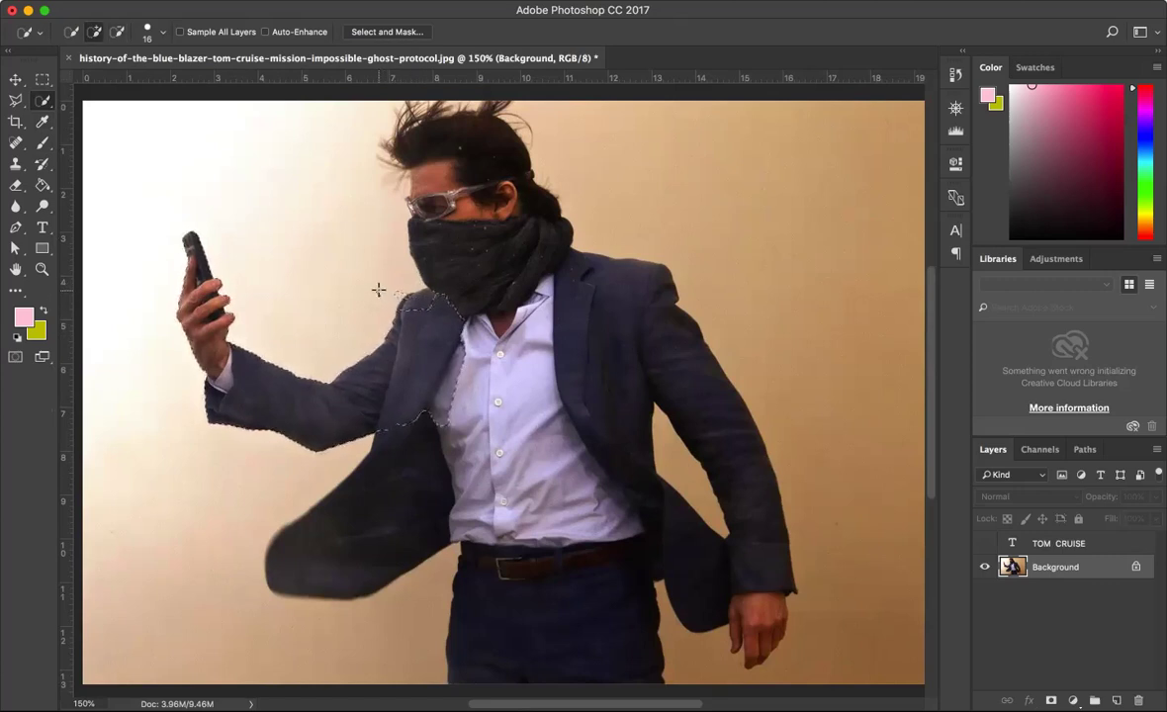
pyautogui.press('alt')
pyautogui.moveTo(376, 281); pyautogui.dragTo(432, 297)
pyautogui.moveTo(461, 284)
pyautogui.mouseDown()
pyautogui.moveTo(428, 135)
pyautogui.moveTo(454, 104)
pyautogui.mouseUp()
pyautogui.moveTo(400, 292); pyautogui.dragTo(313, 274)
# Deselect and repaint one selection covering the arm, jacket, shirt and scarf
pyautogui.press('super+d')
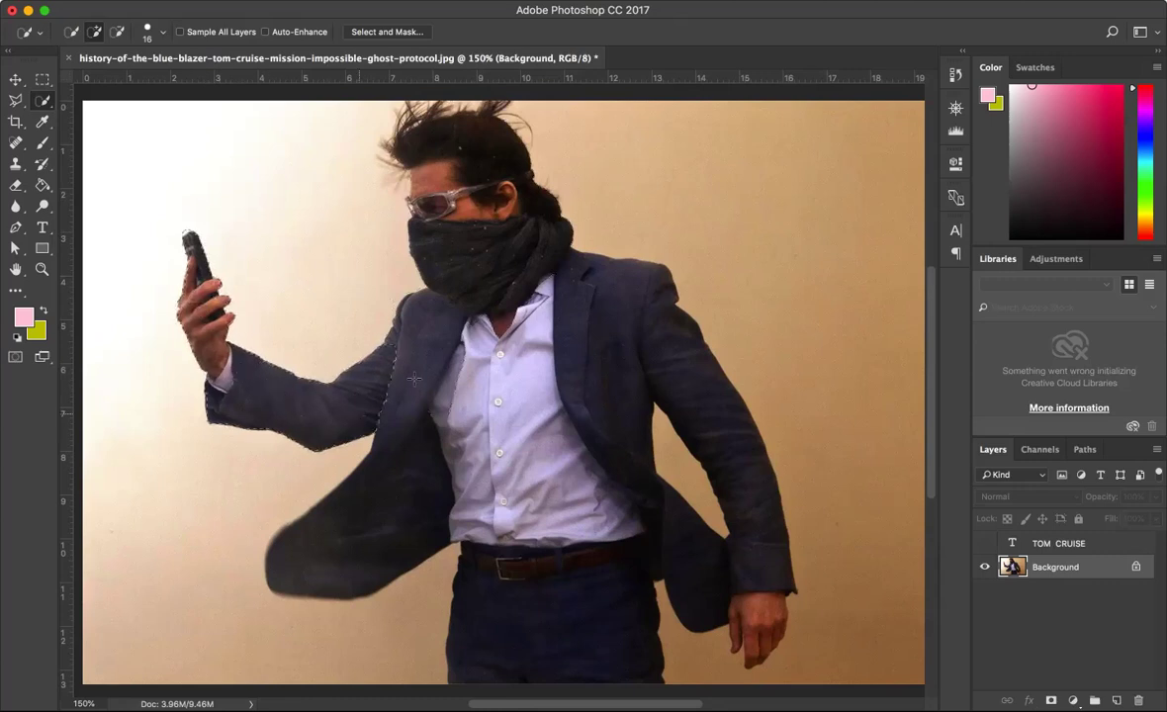
pyautogui.moveTo(414, 379)
pyautogui.mouseDown()
pyautogui.moveTo(485, 302)
pyautogui.moveTo(460, 180)
pyautogui.moveTo(523, 272)
pyautogui.moveTo(590, 281)
pyautogui.moveTo(709, 390)
pyautogui.moveTo(739, 439)
pyautogui.moveTo(766, 602)
pyautogui.moveTo(724, 572)
pyautogui.mouseUp()
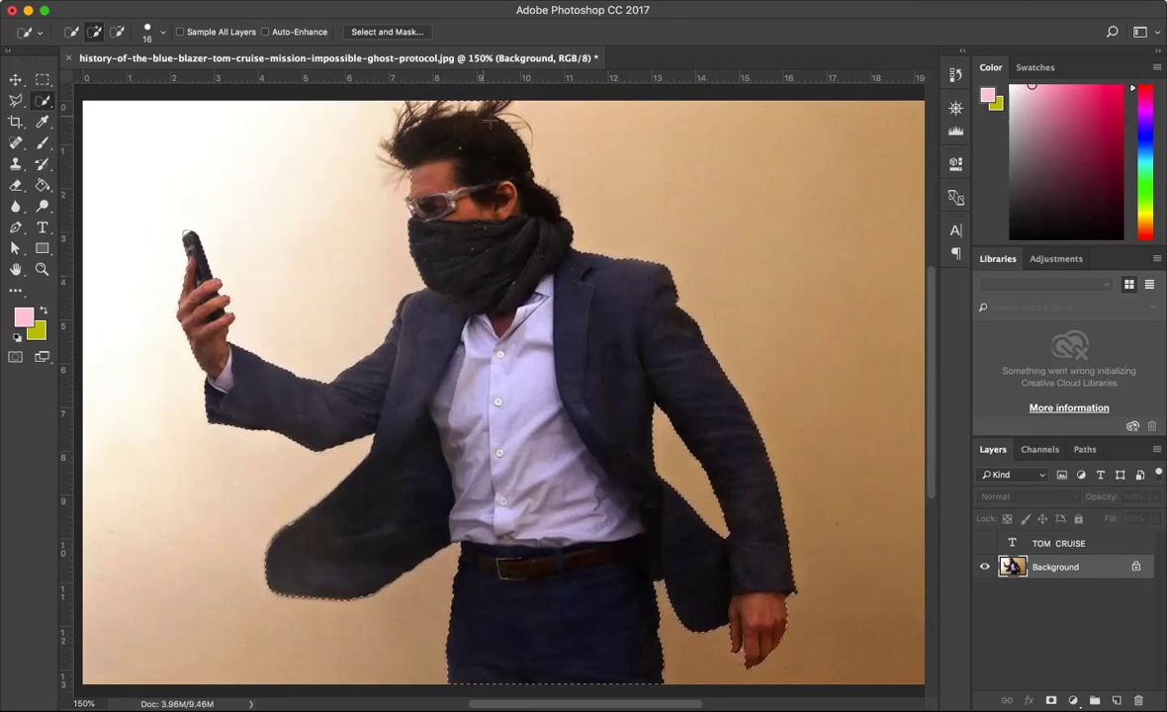
pyautogui.scroll(1, 464, 182)
pyautogui.scroll(3, 464, 182)
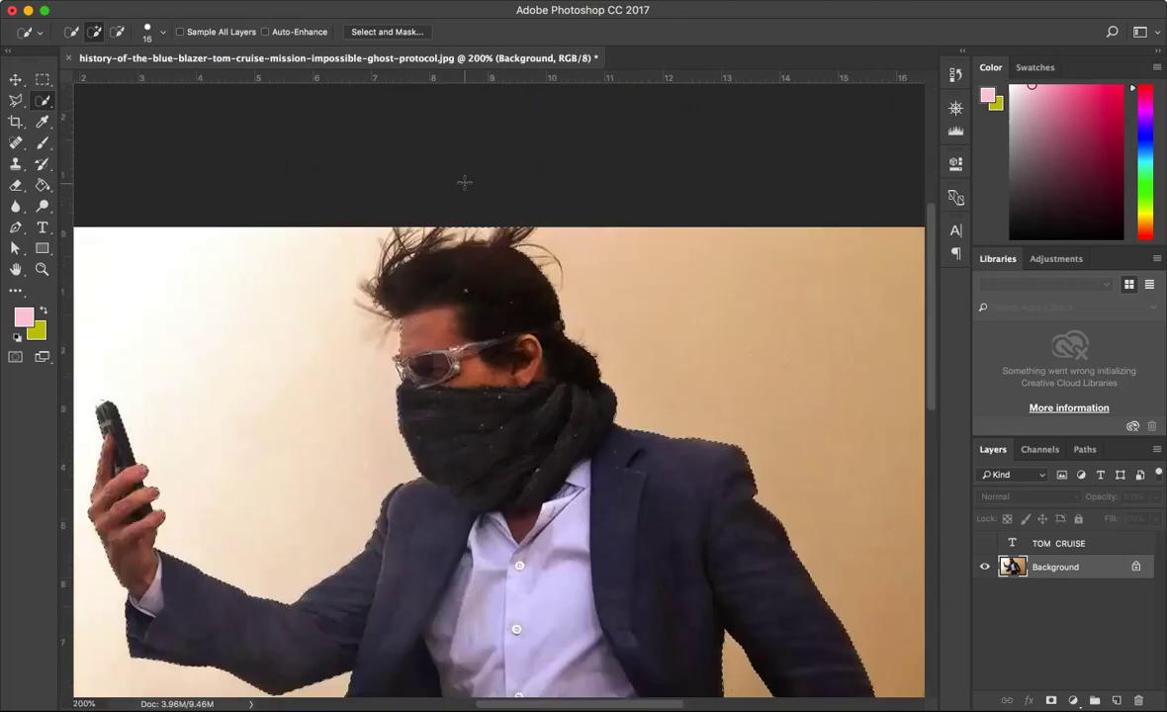
# In Select and Mask with Overlay view, brush the hair edge, adjust Radius, and apply
pyautogui.click(387, 32)
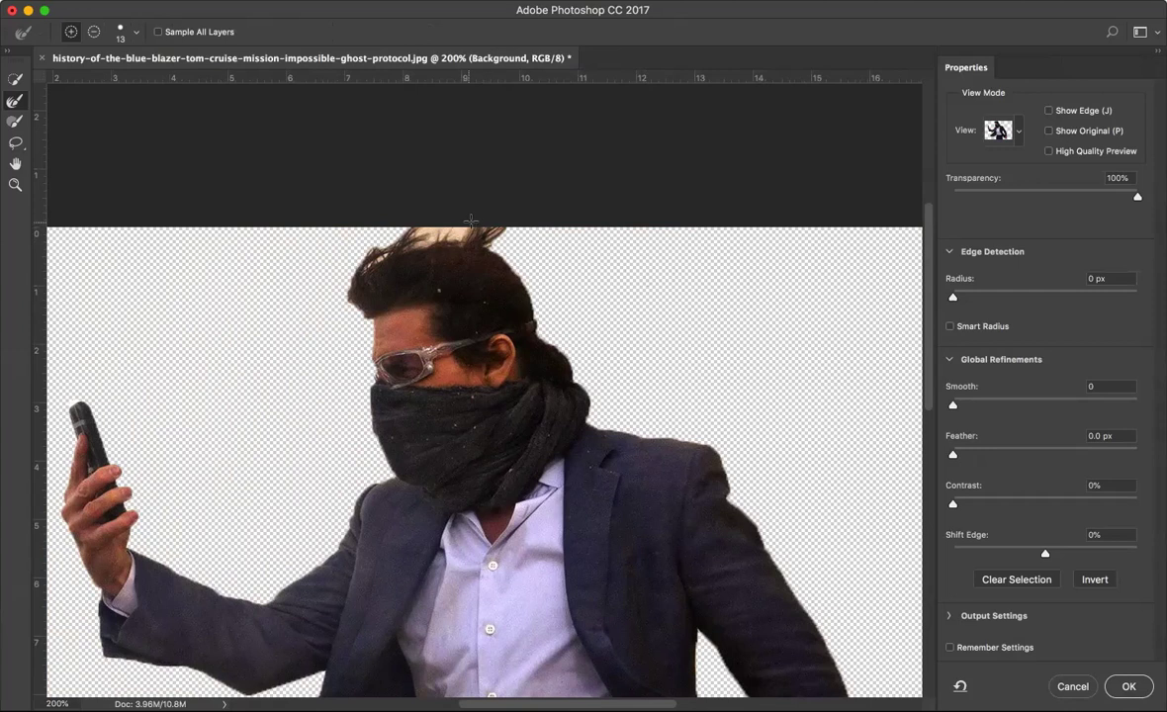
pyautogui.click(998, 130)
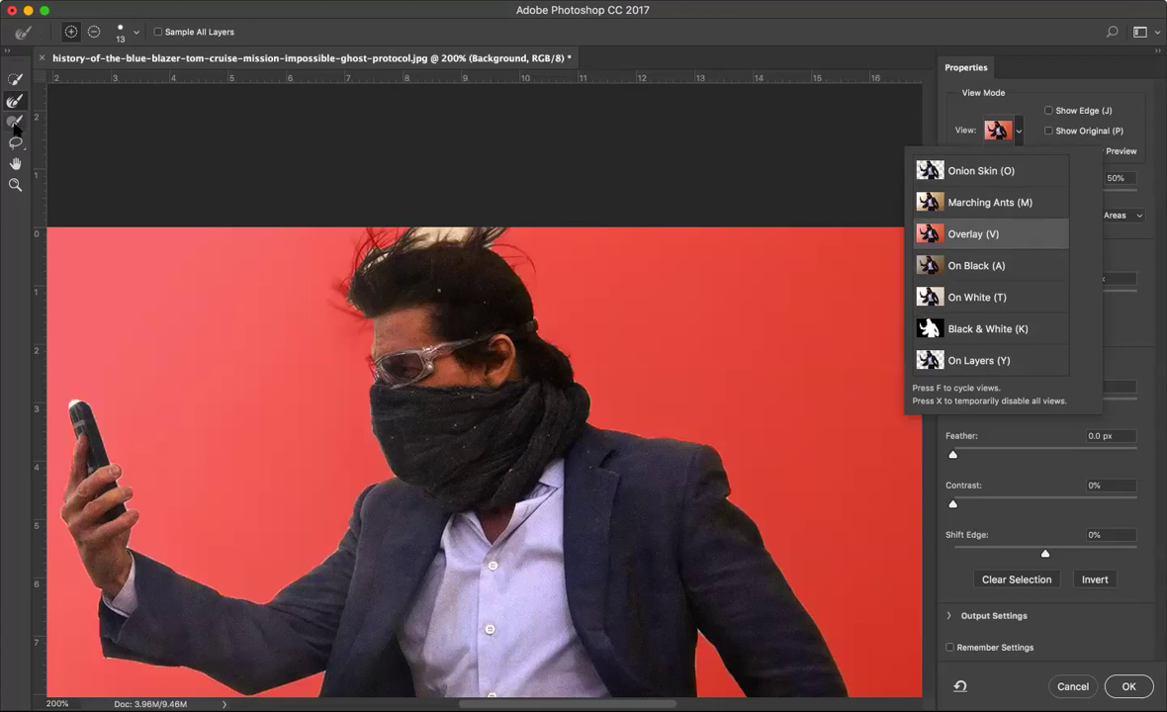
pyautogui.press('Escape')
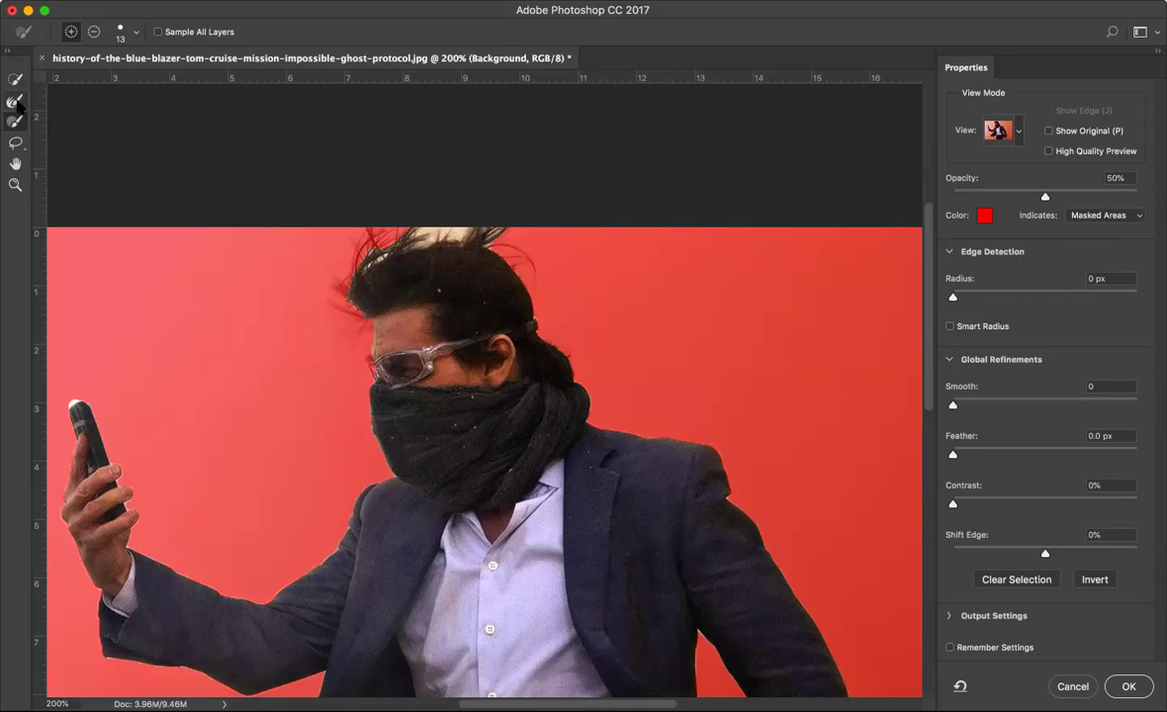
pyautogui.click(15, 101)
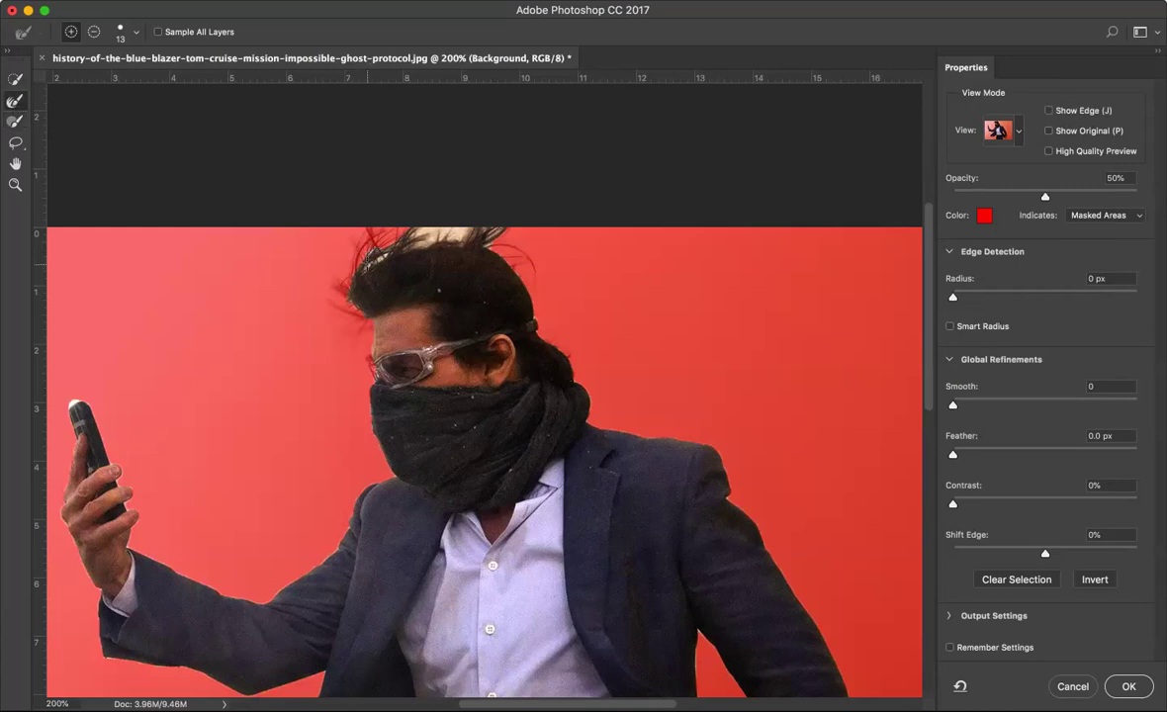
pyautogui.moveTo(356, 241)
pyautogui.mouseDown()
pyautogui.moveTo(415, 216)
pyautogui.moveTo(432, 230)
pyautogui.moveTo(418, 216)
pyautogui.moveTo(397, 222)
pyautogui.moveTo(421, 232)
pyautogui.moveTo(371, 231)
pyautogui.mouseUp()
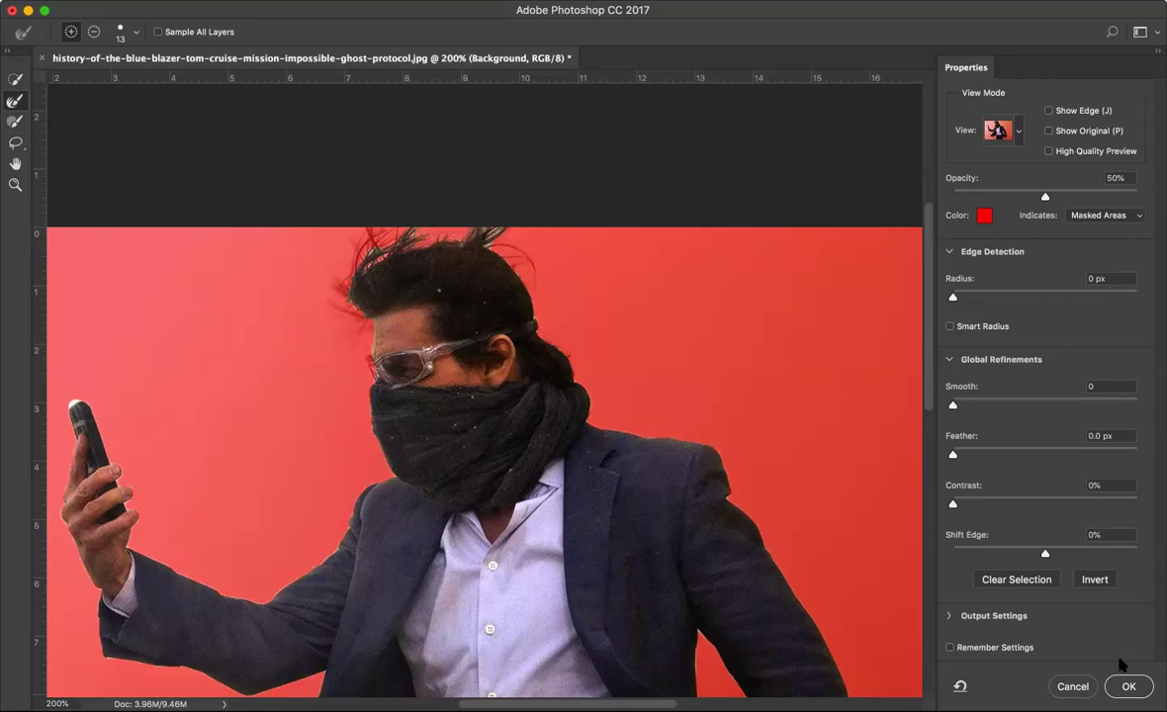
pyautogui.click(953, 298)
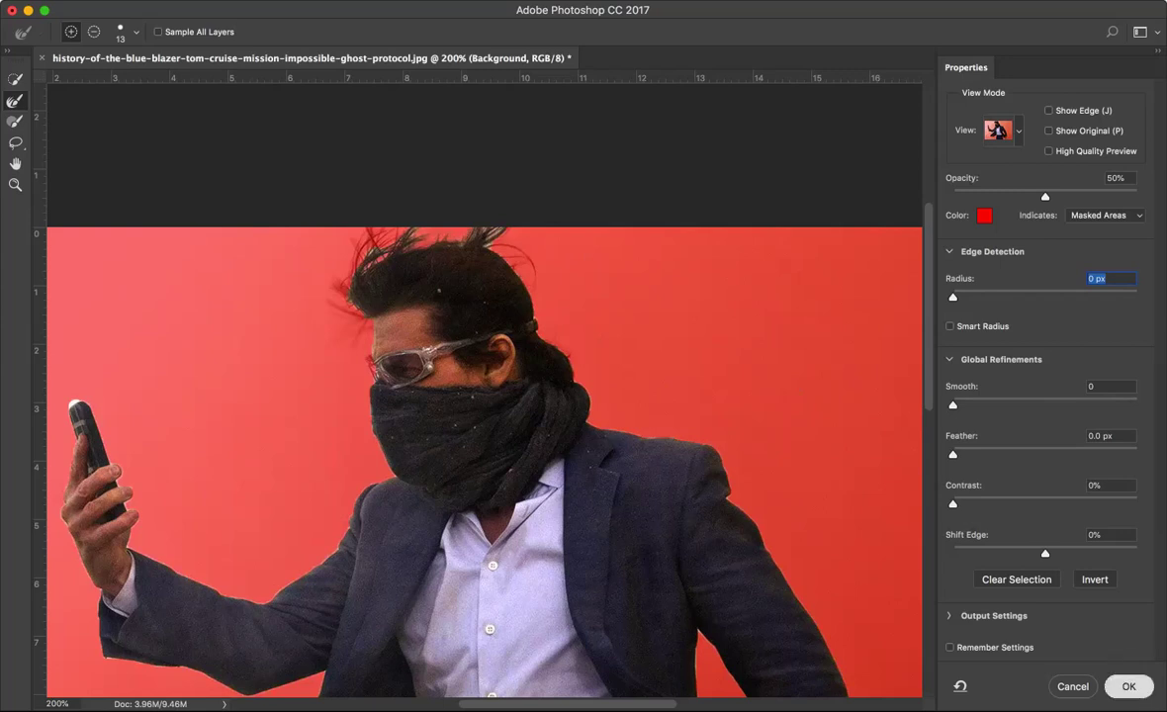
pyautogui.press('Return')
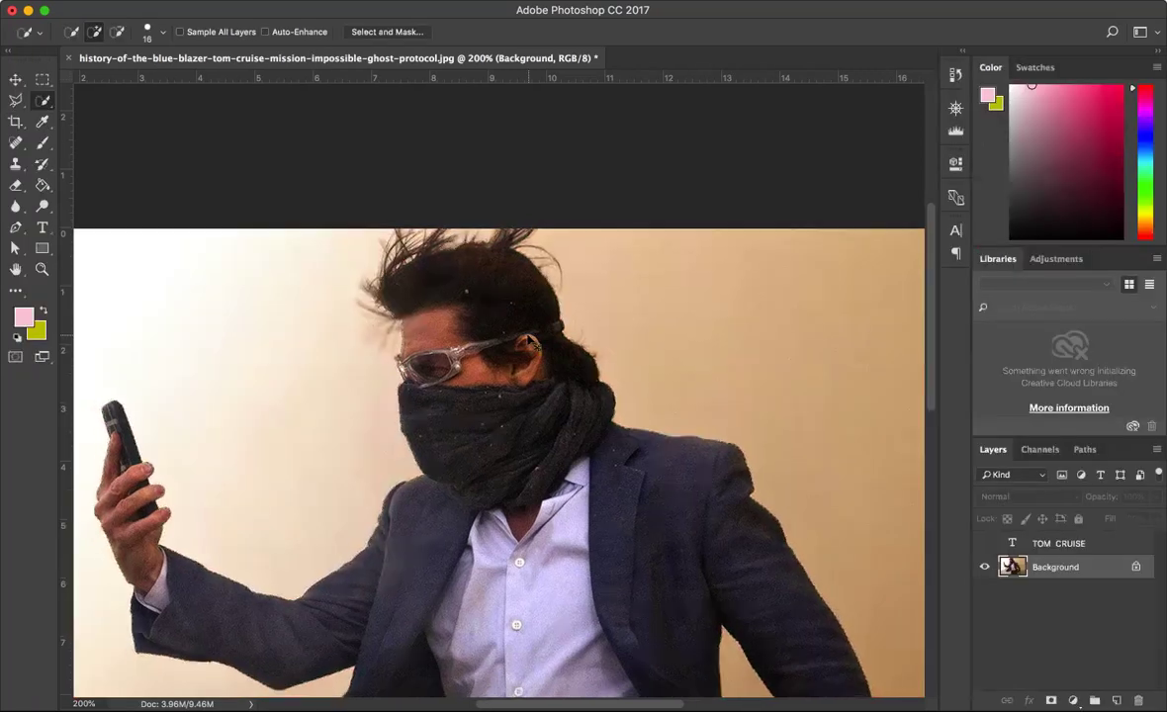
# Zoom out to 100%, show the TOM CRUISE layer, and make the Background layer active
pyautogui.press('super+minus')
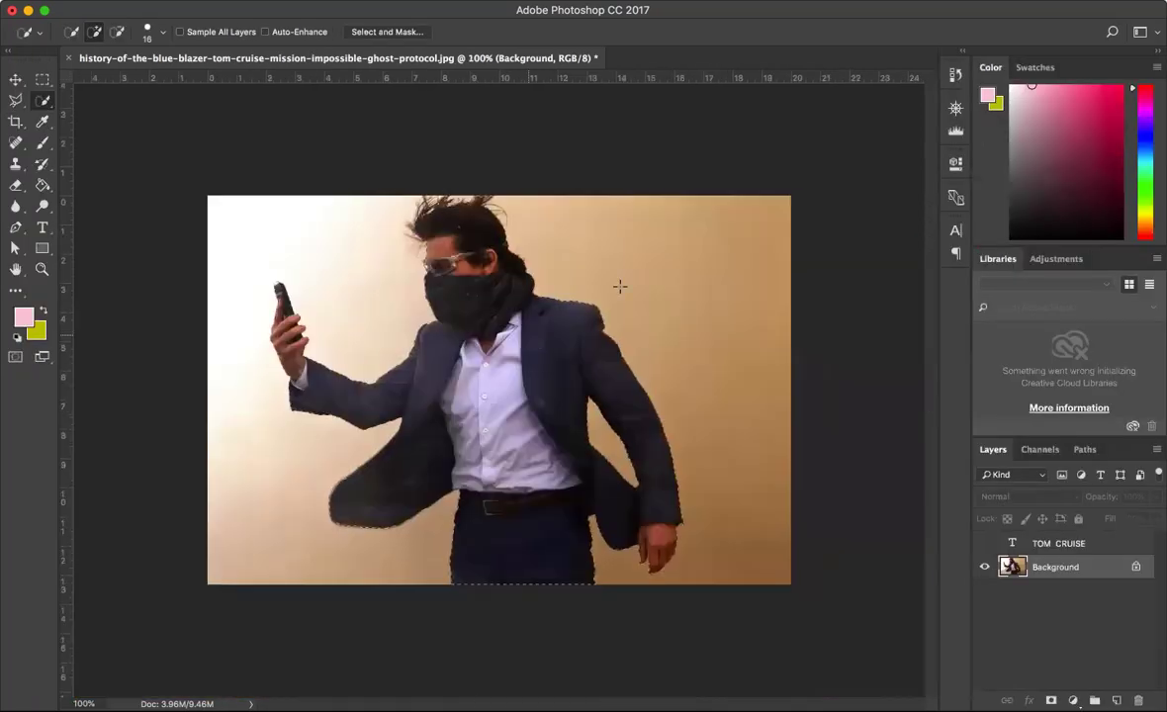
pyautogui.click(986, 544)
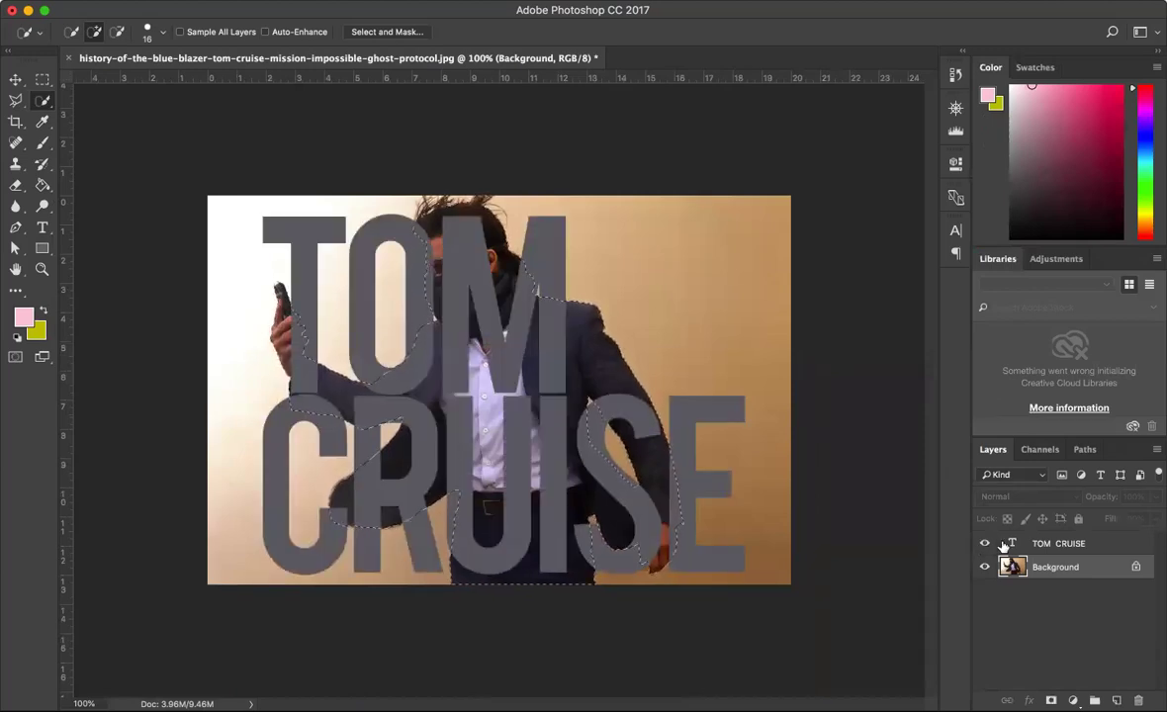
pyautogui.click(1069, 547)
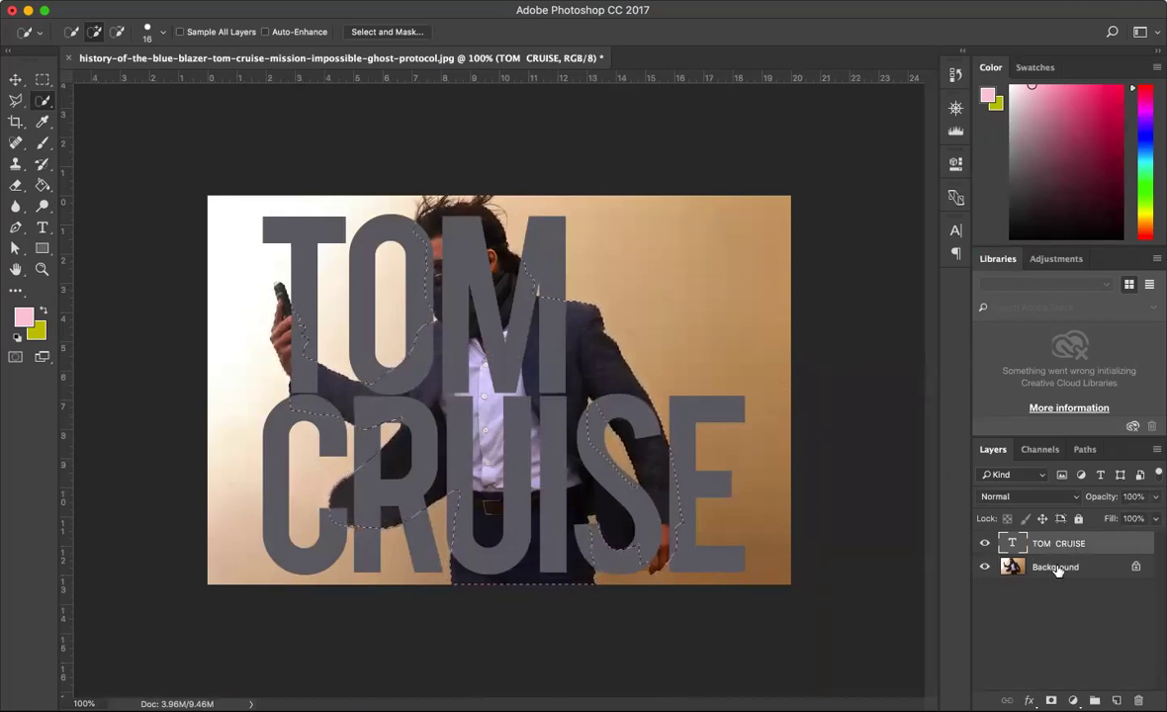
pyautogui.click(1056, 569)
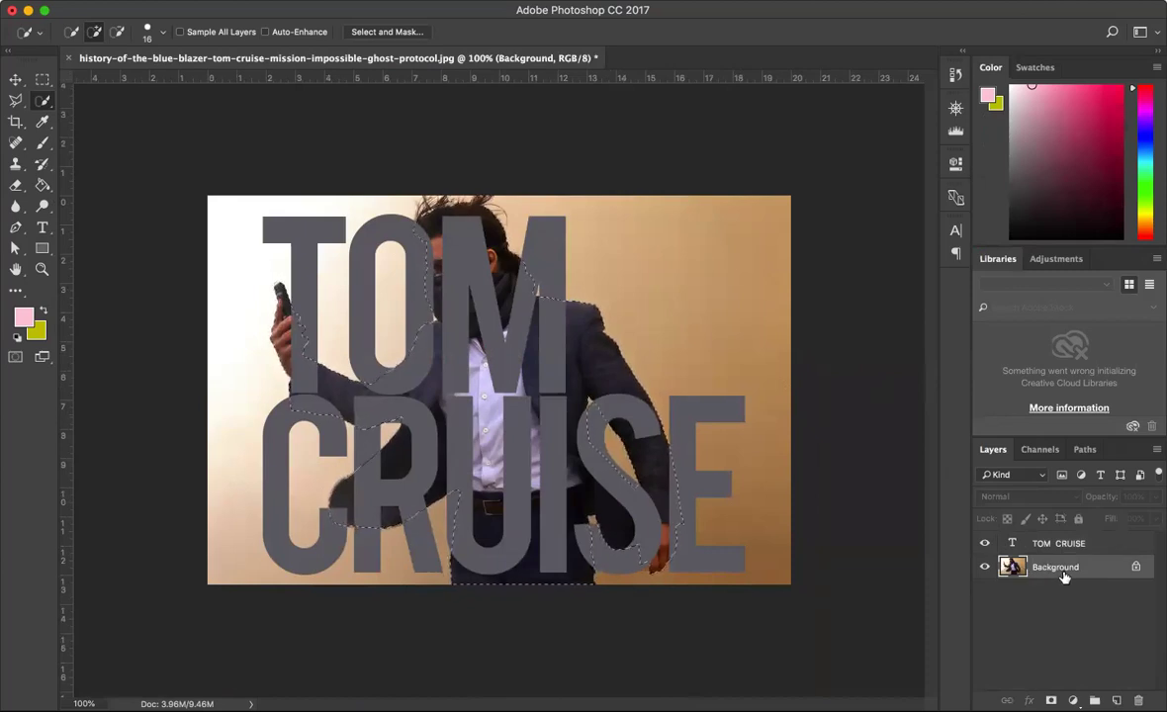
pyautogui.click(986, 543)
pyautogui.click(986, 543)
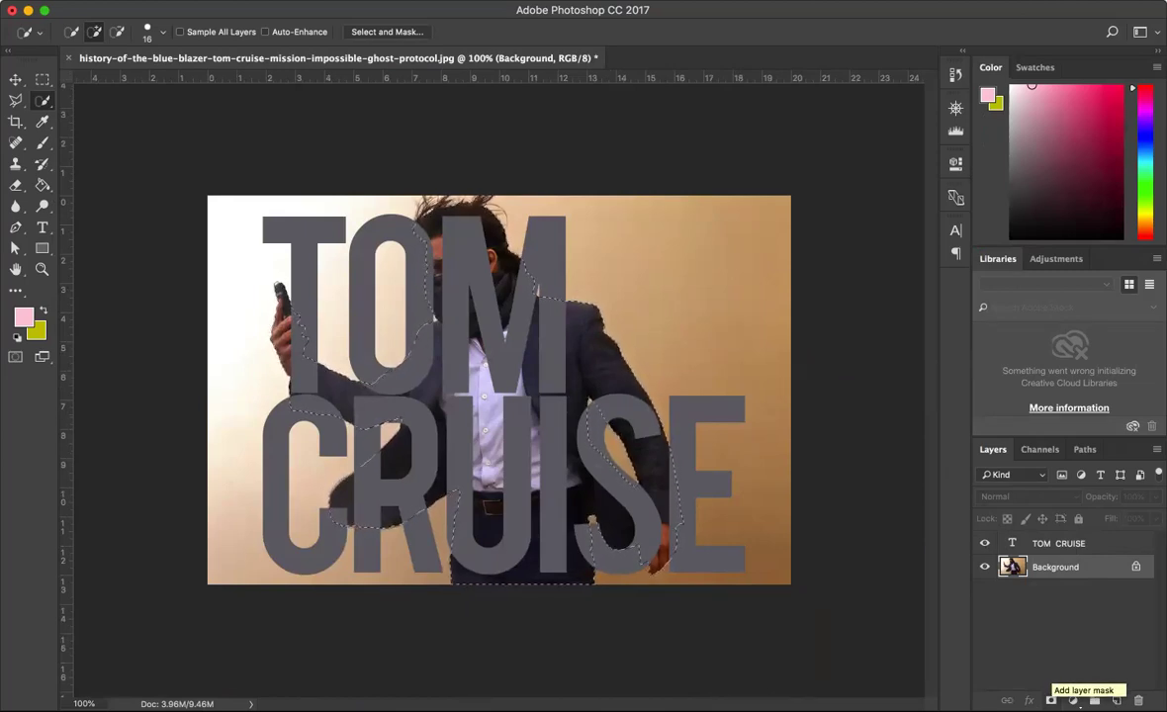
# Add a layer mask to the photo, undo it, and select the TOM CRUISE layer
pyautogui.click(1052, 701)
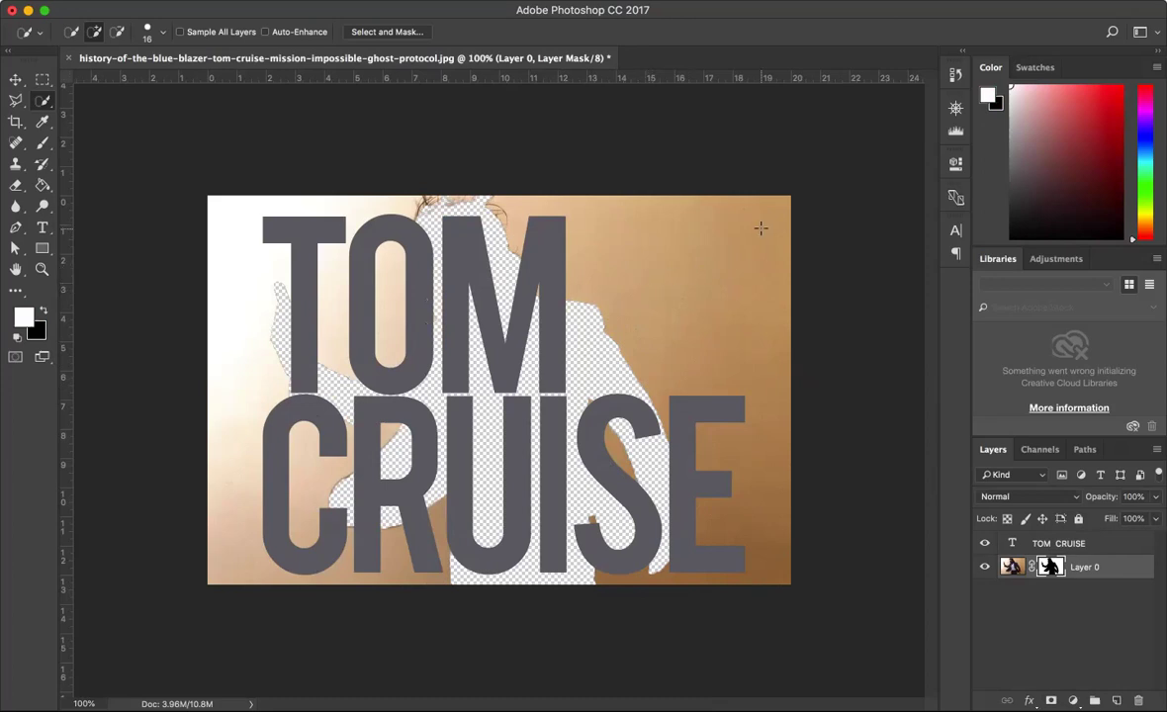
pyautogui.press('super+alt+z')
pyautogui.press('super+alt+z')
pyautogui.press('super+alt+z')
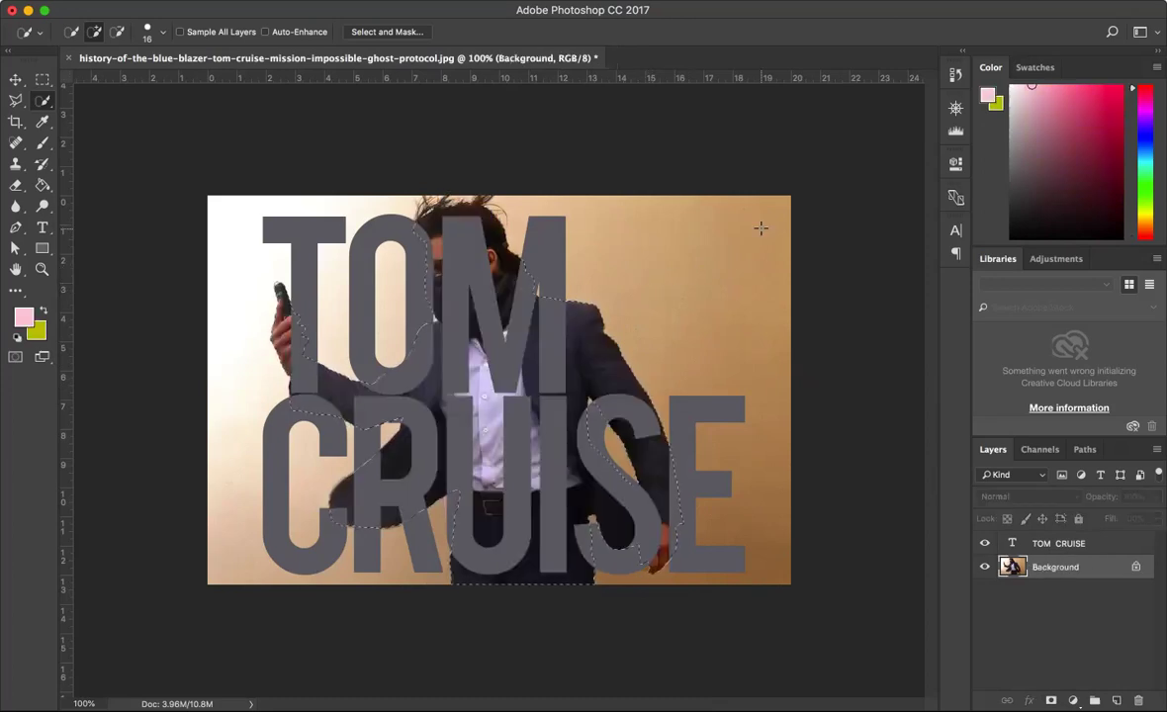
pyautogui.click(1054, 544)
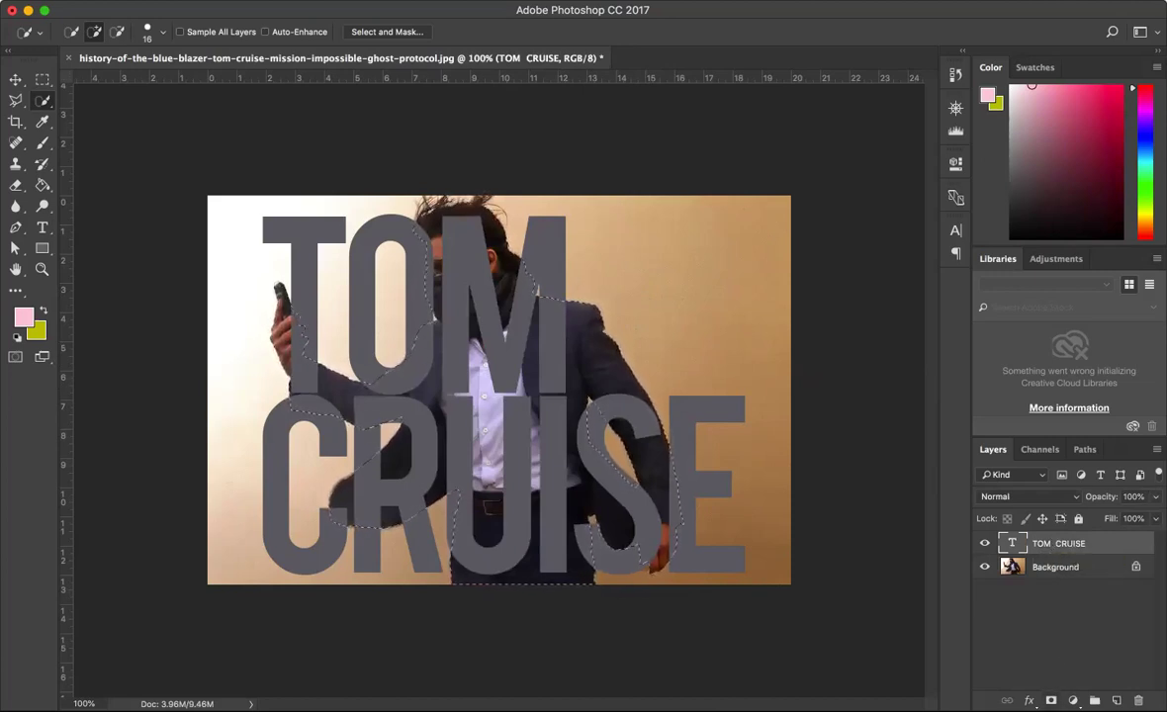
pyautogui.press('super+d')
pyautogui.keyDown('alt'); pyautogui.click(1051, 700); pyautogui.keyUp('alt')
pyautogui.press('super+comma')
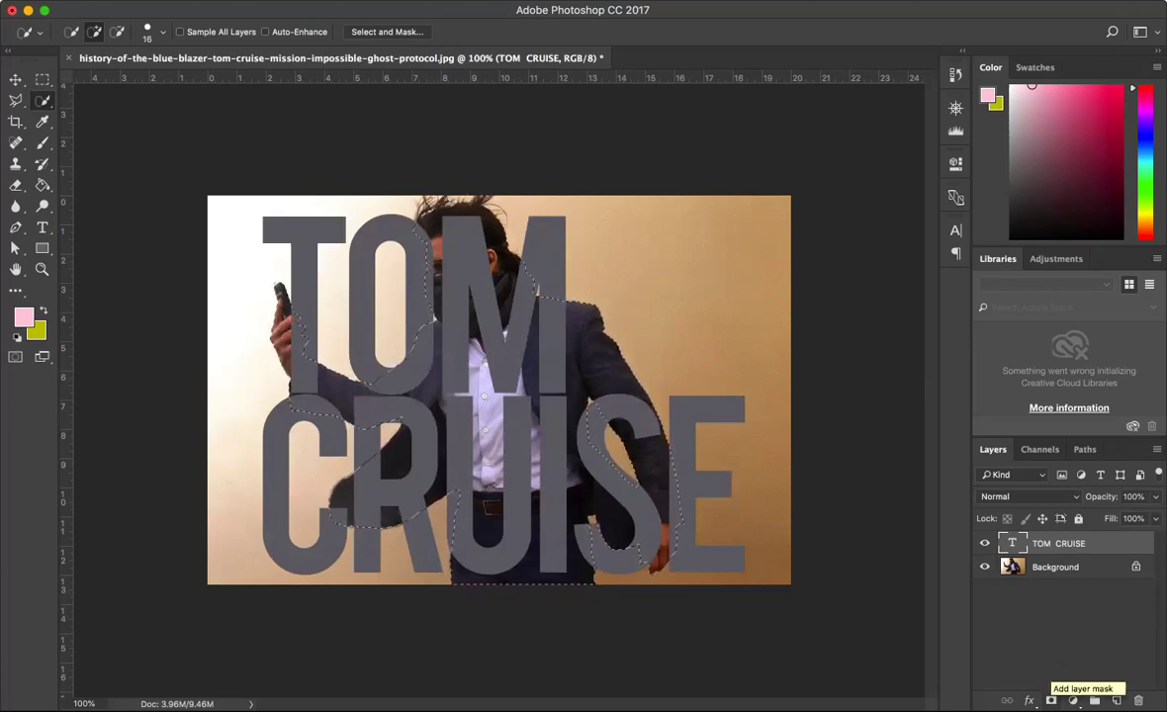
# Mask the TOM CRUISE layer so the man shows in front, and unlink the mask
pyautogui.press('super+d')
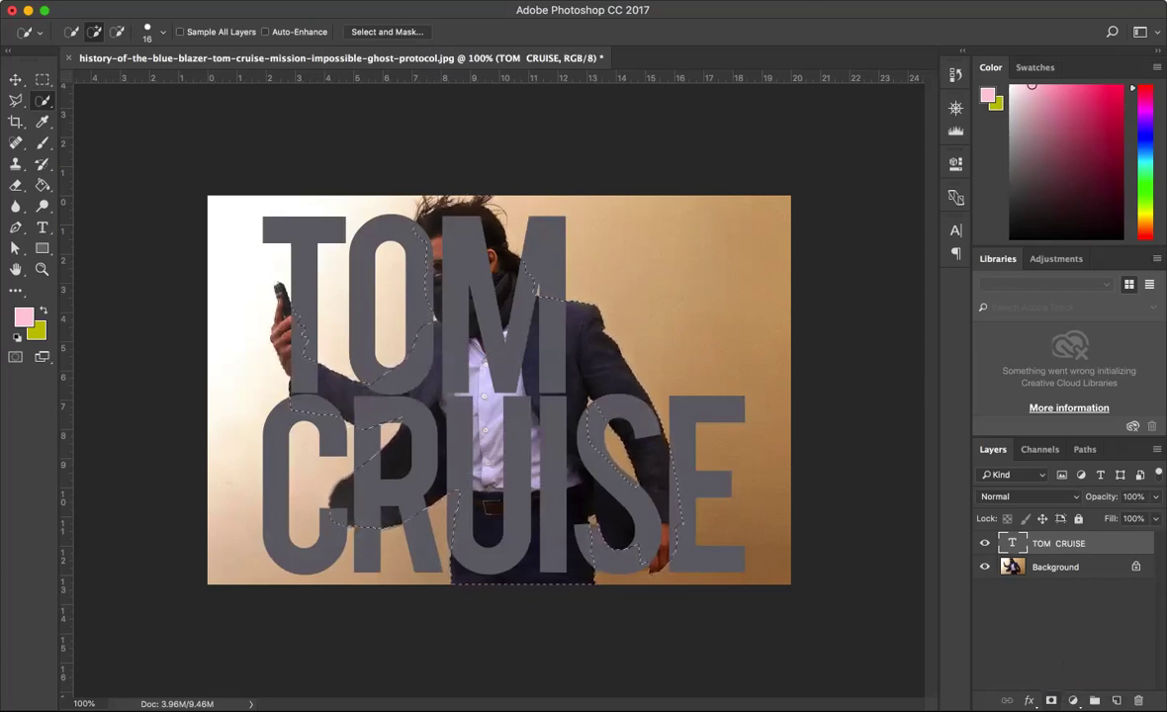
pyautogui.keyDown('alt'); pyautogui.click(1052, 700); pyautogui.keyUp('alt')
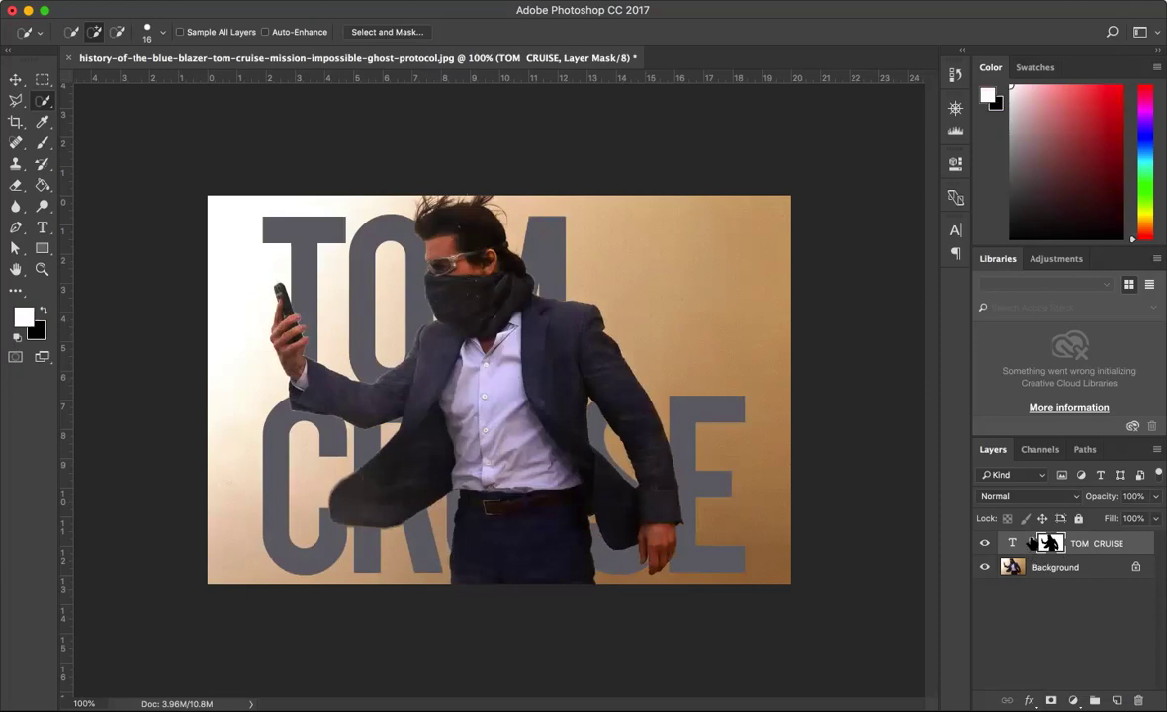
pyautogui.click(1033, 544)
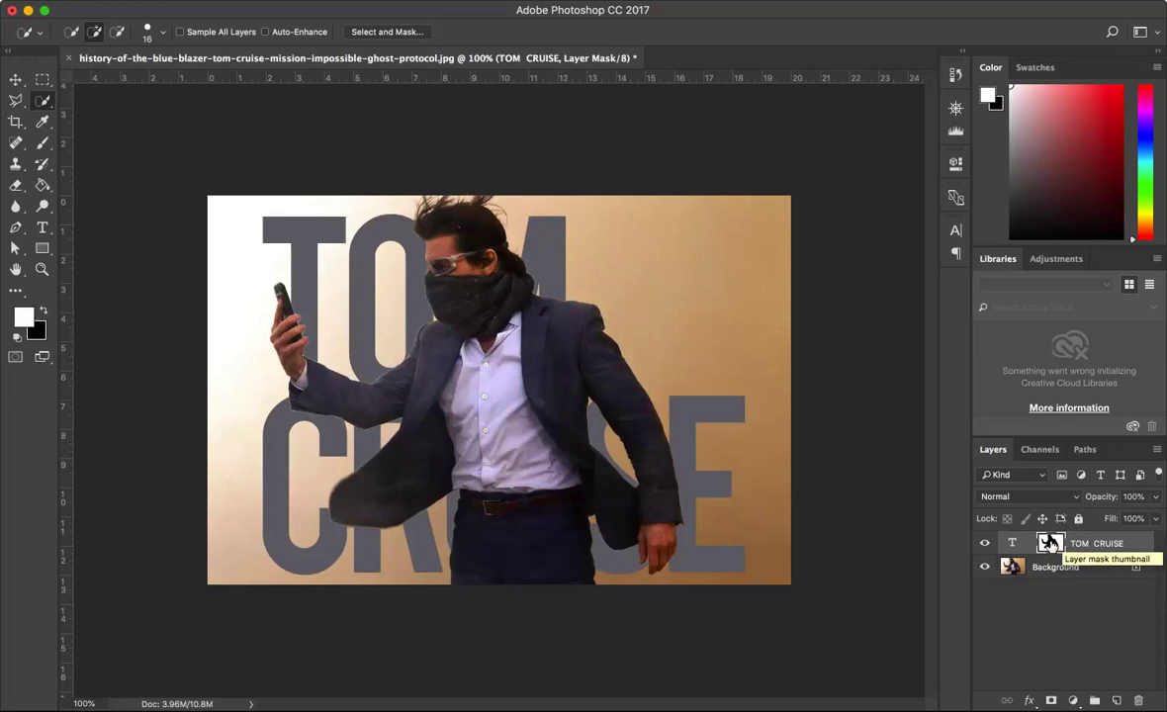
# Move the TOM CRUISE text about 47 px to the right
pyautogui.click(1014, 542)
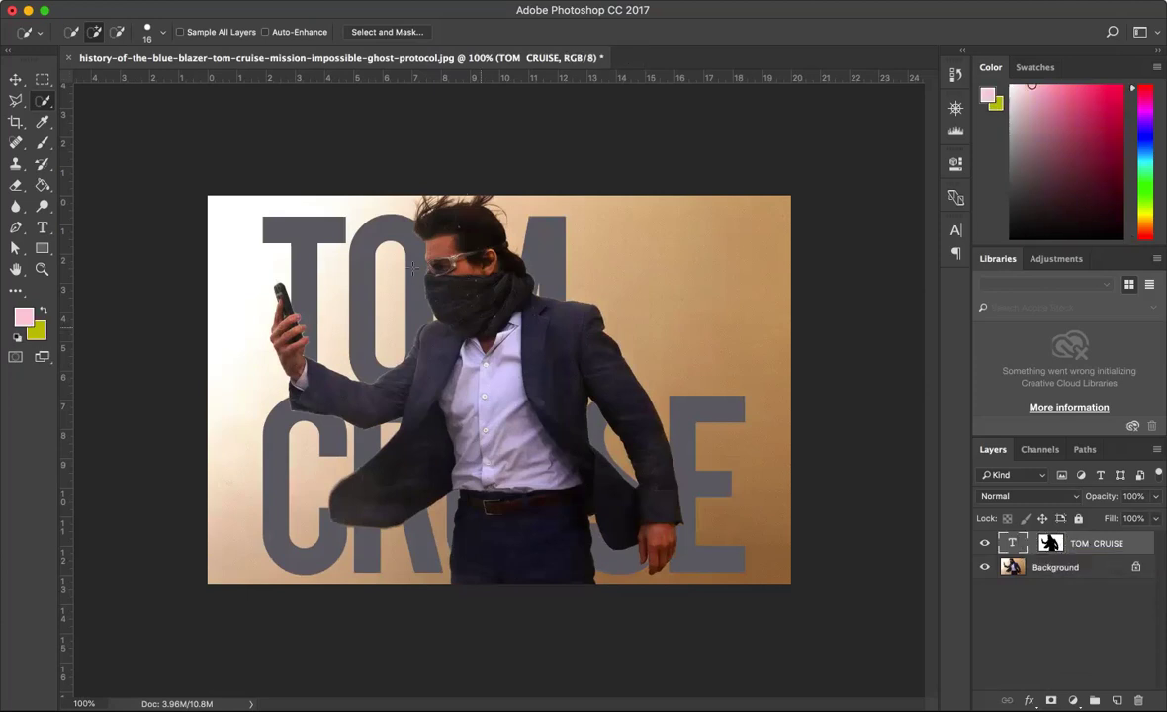
pyautogui.click(15, 79)
pyautogui.moveTo(351, 277); pyautogui.dragTo(395, 283)
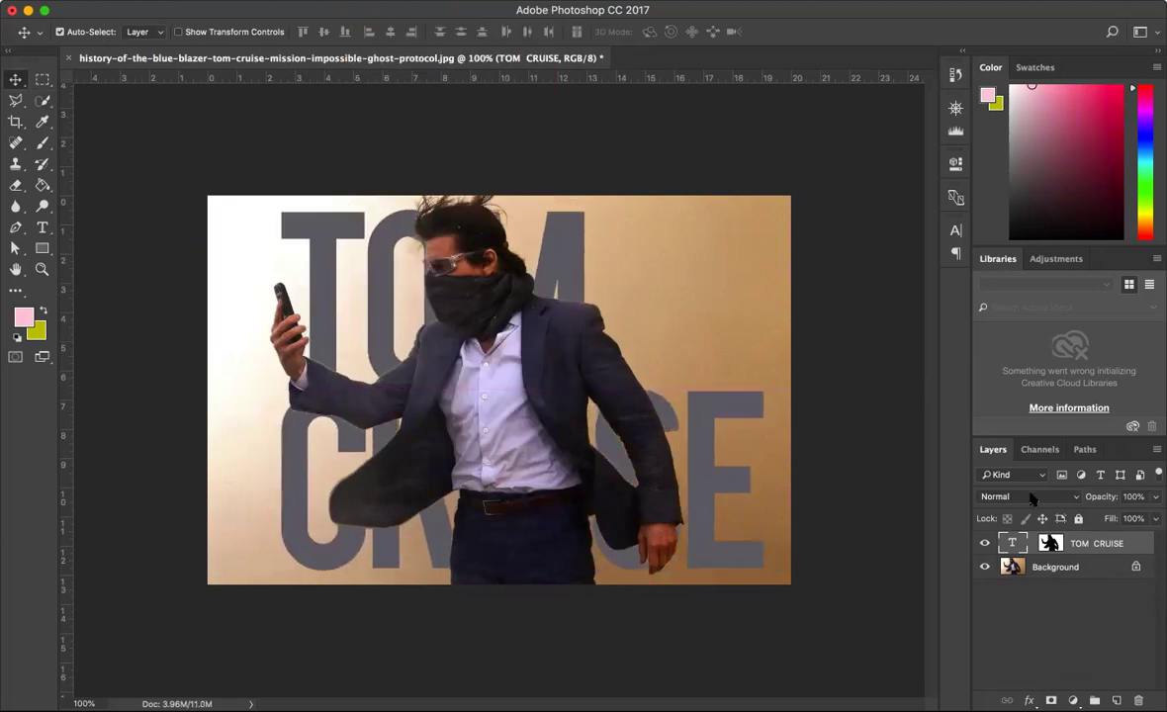
# Select part of the TOM CRUISE lettering and try recolouring it to a magenta hue
pyautogui.click(43, 228)
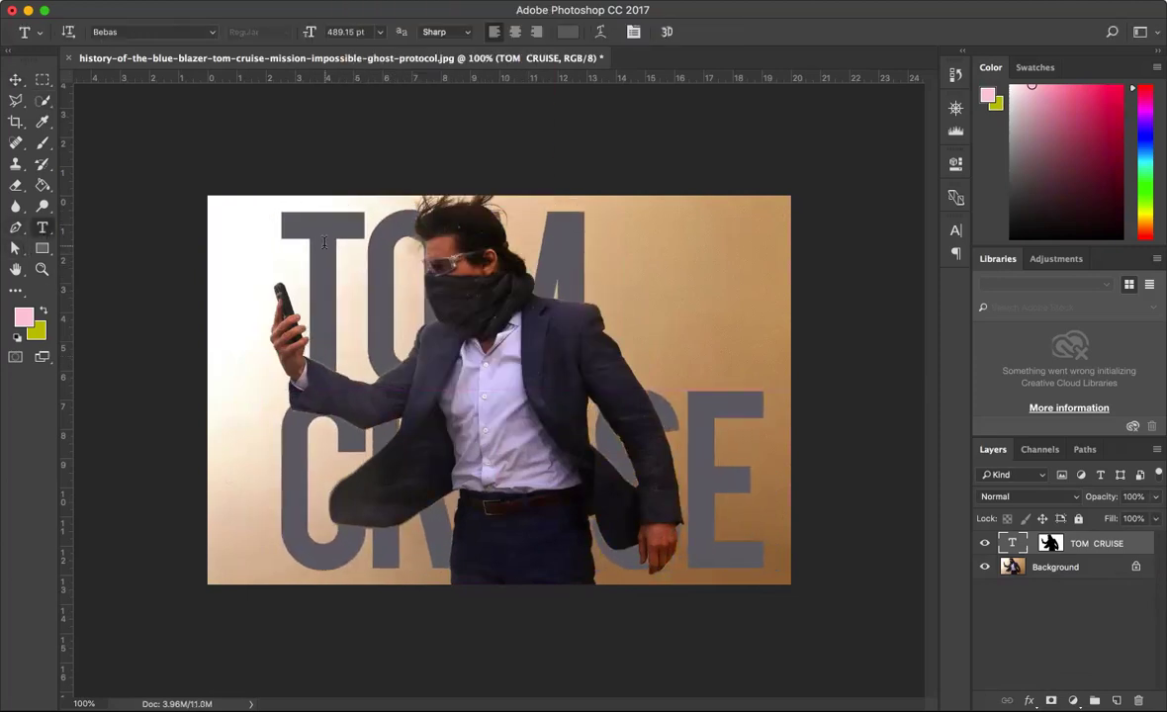
pyautogui.click(343, 251)
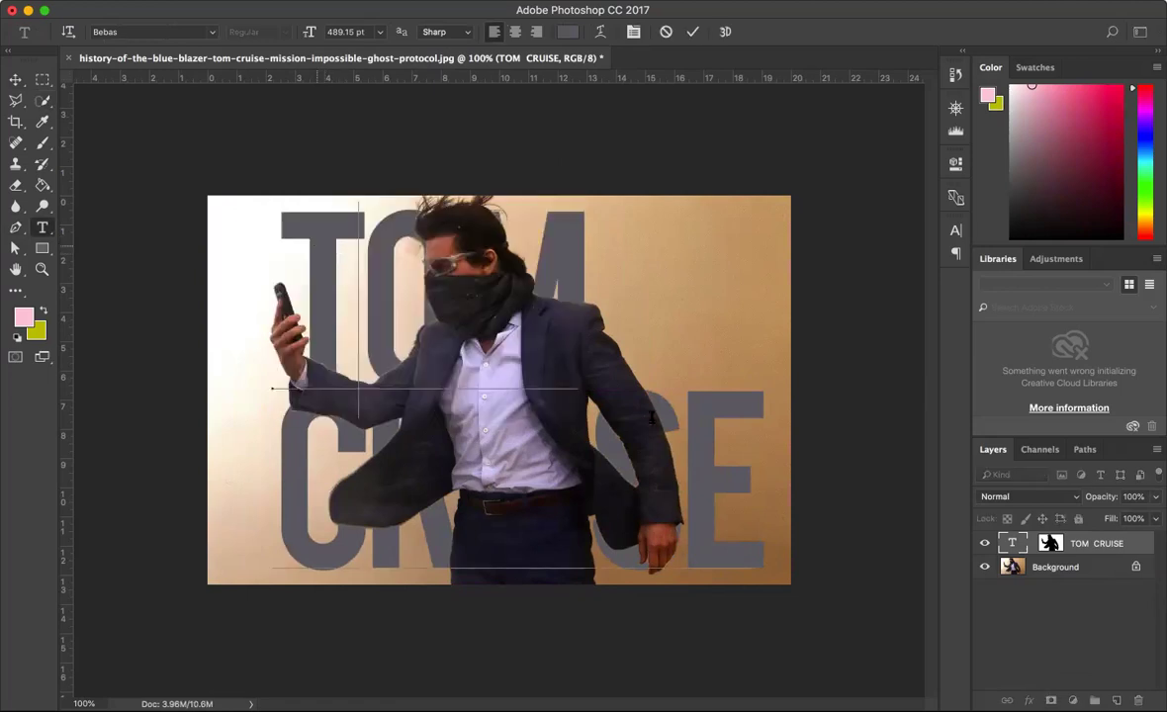
pyautogui.moveTo(660, 423); pyautogui.dragTo(713, 428)
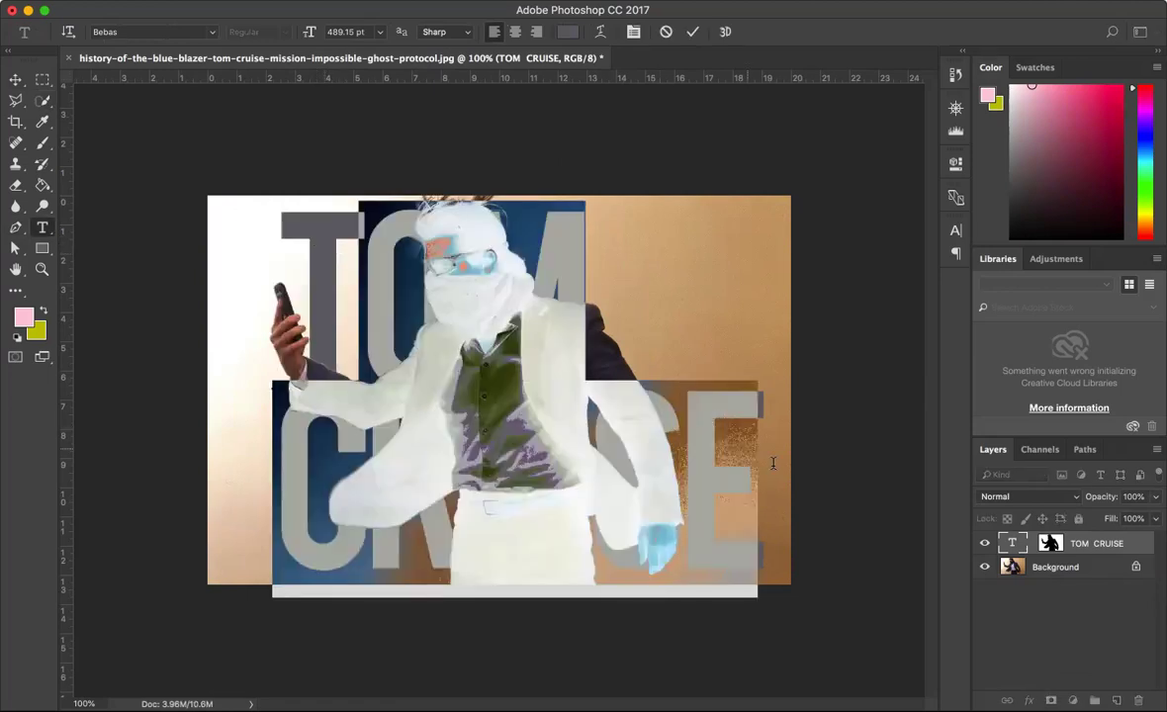
pyautogui.click(572, 31)
pyautogui.click(534, 343)
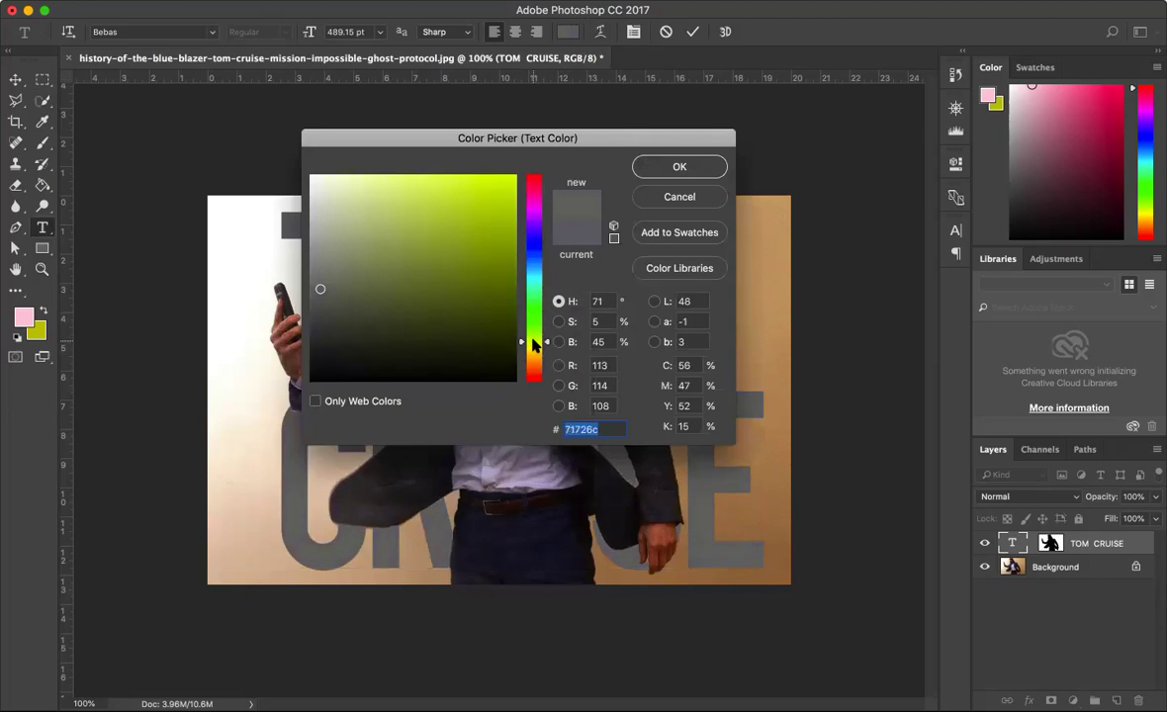
pyautogui.click(535, 208)
pyautogui.click(653, 170)
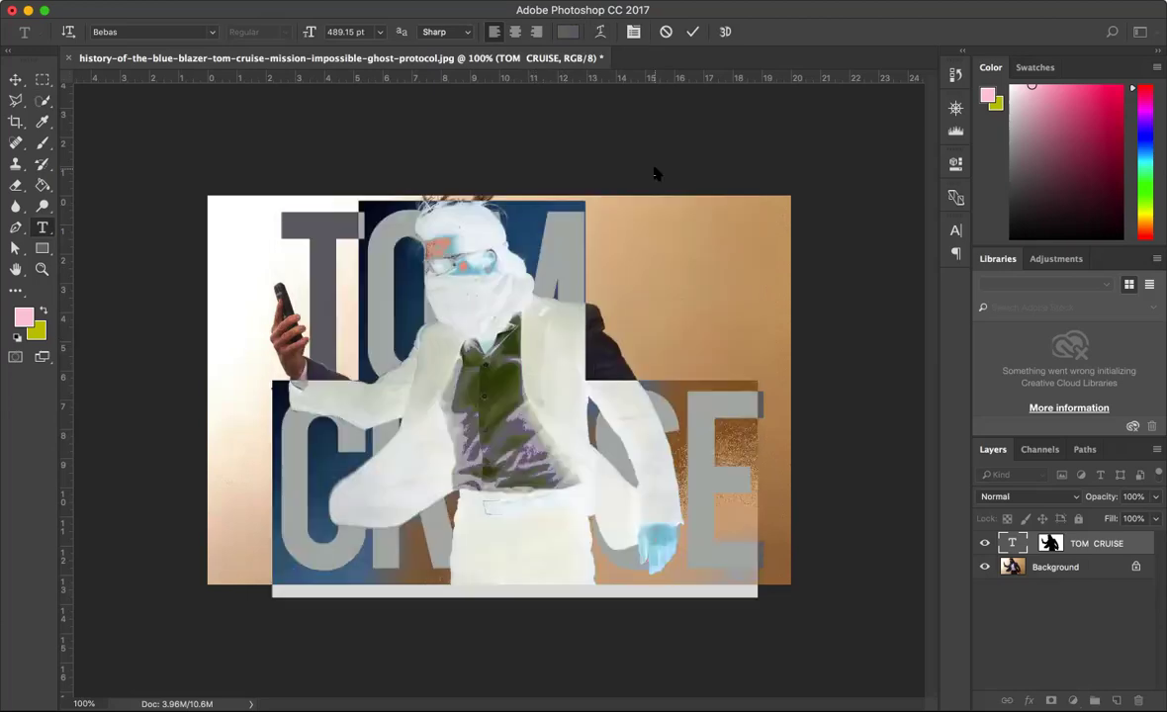
pyautogui.click(16, 78)
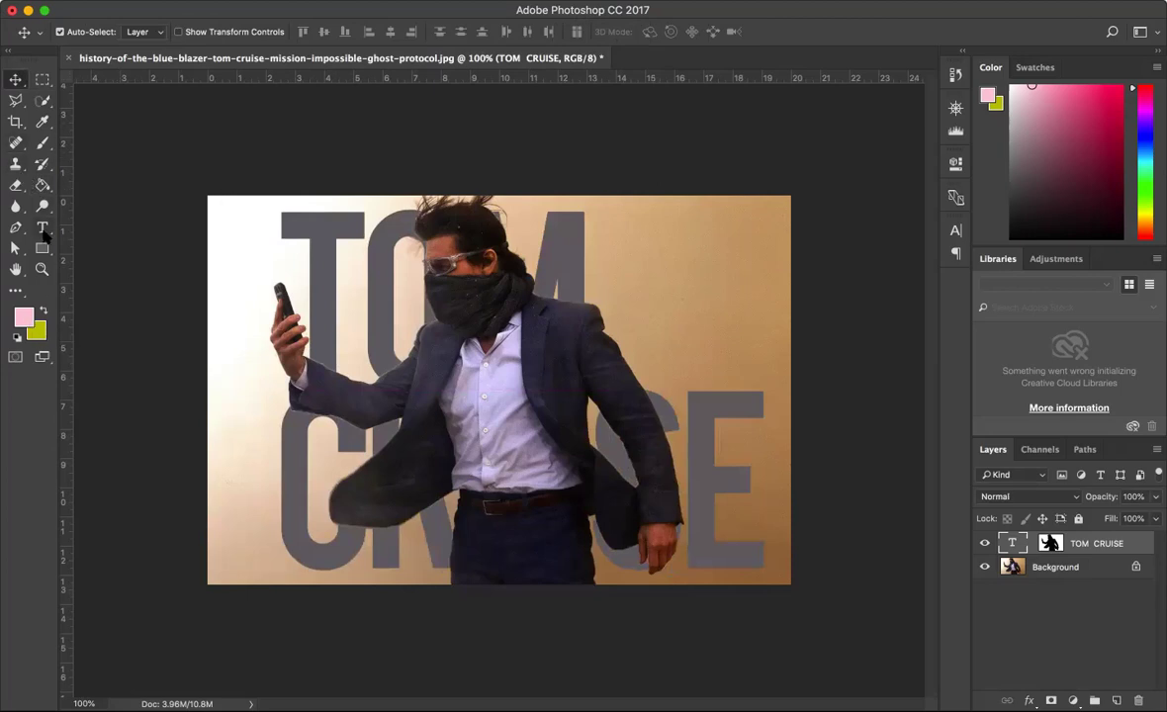
# Select the whole TOM CRUISE text and make it deep purple (#2b0d63)
pyautogui.click(43, 228)
pyautogui.click(275, 237)
pyautogui.moveTo(275, 238); pyautogui.dragTo(786, 435)
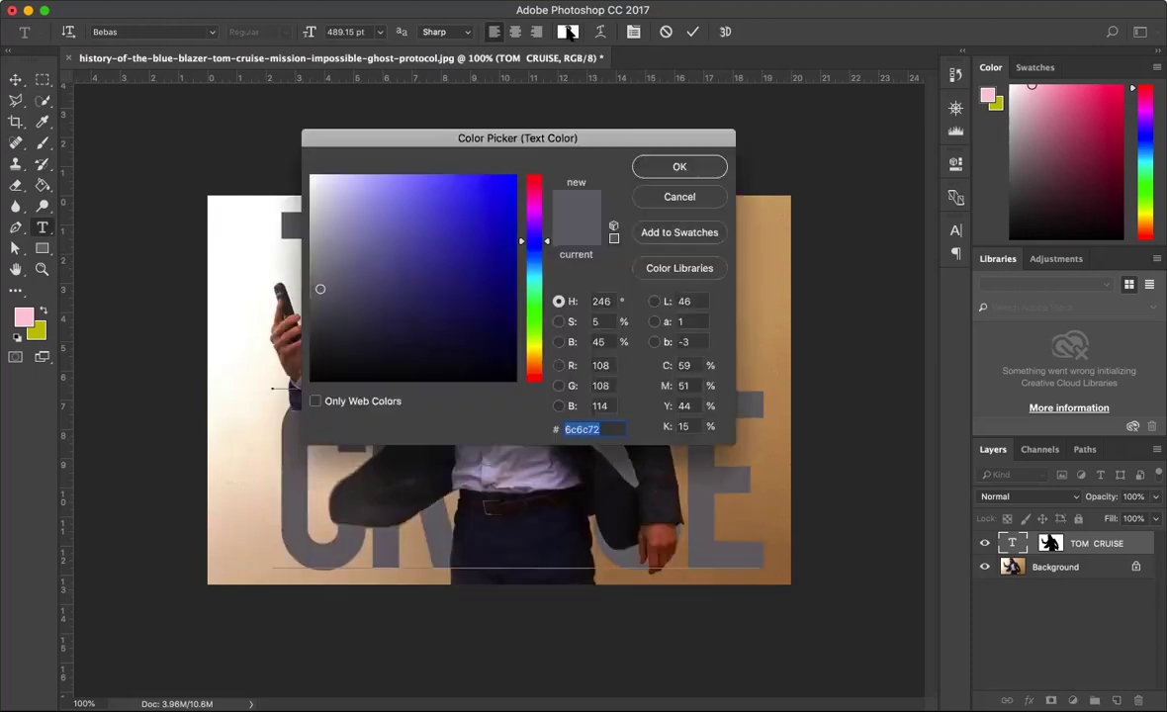
pyautogui.click(567, 31)
pyautogui.click(506, 197)
pyautogui.click(490, 300)
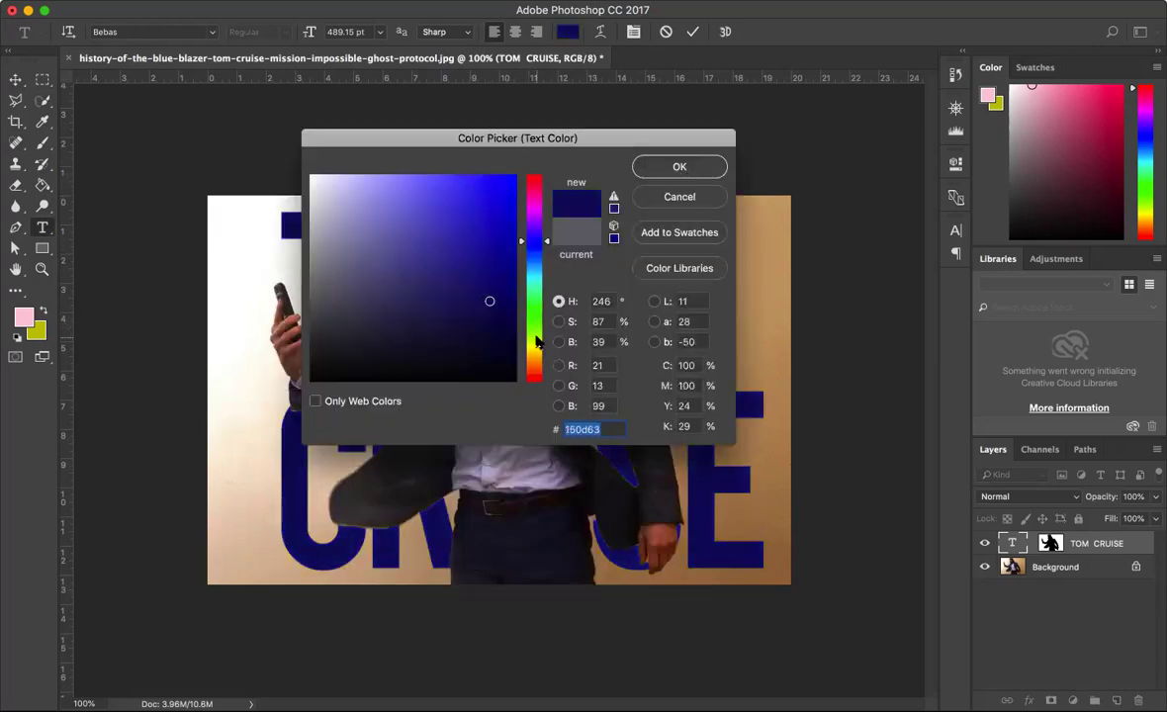
pyautogui.click(534, 309)
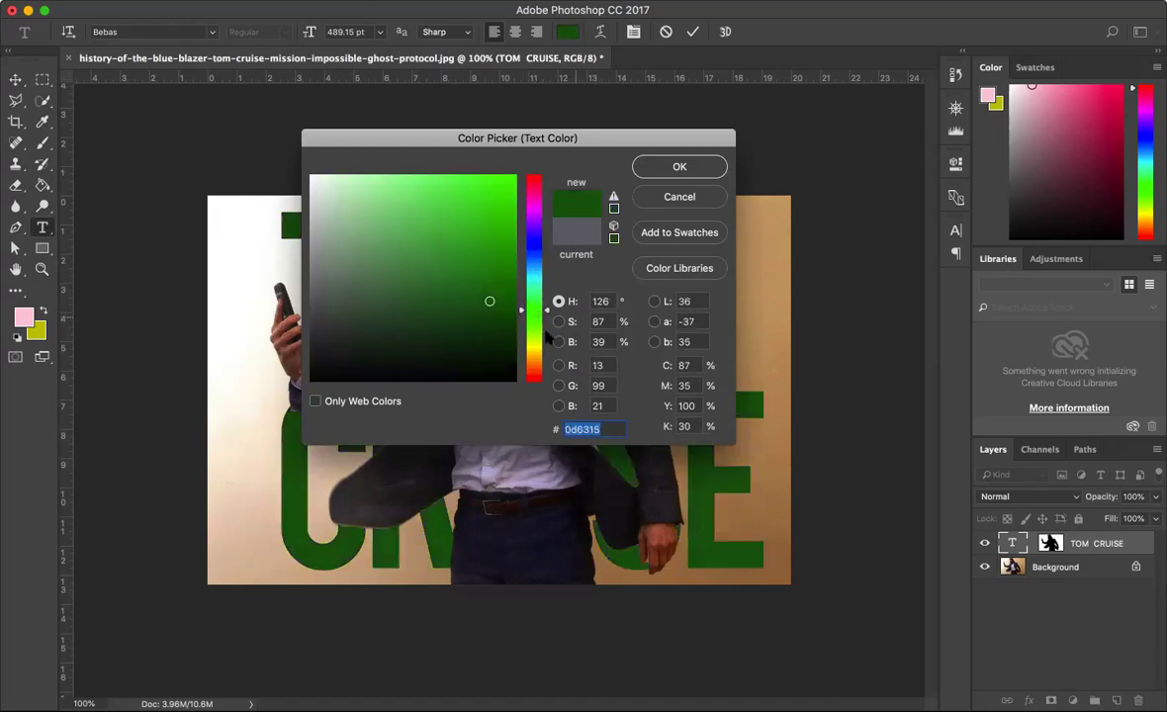
pyautogui.click(537, 234)
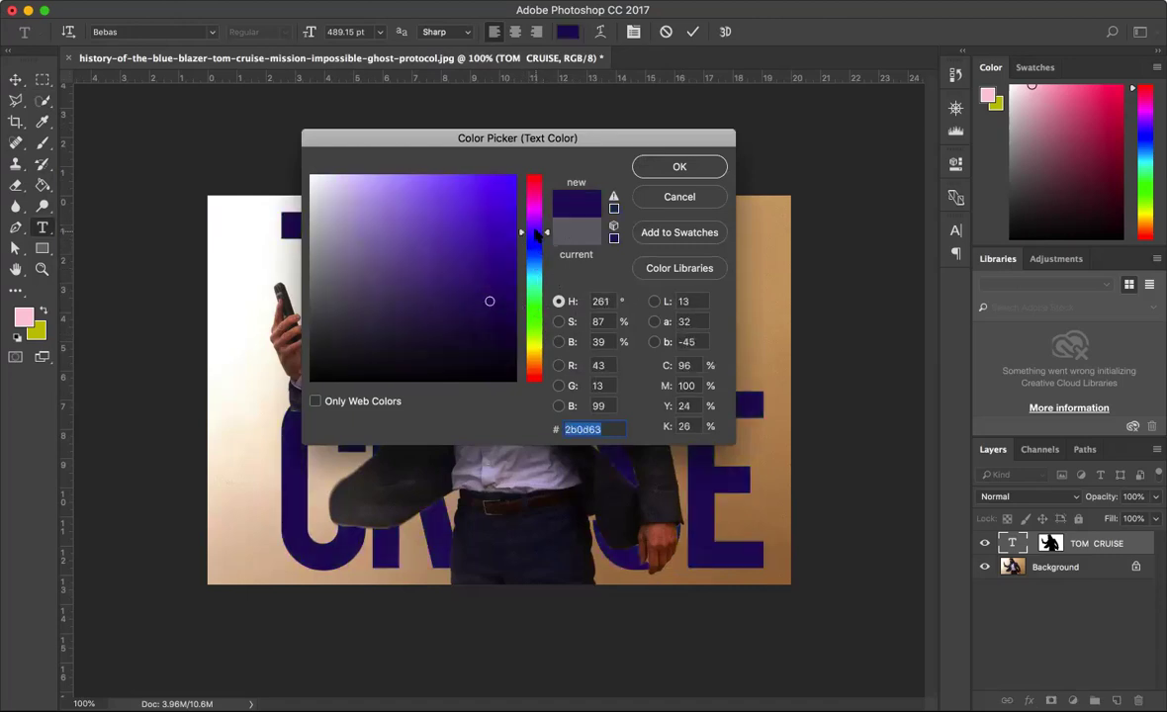
pyautogui.click(679, 166)
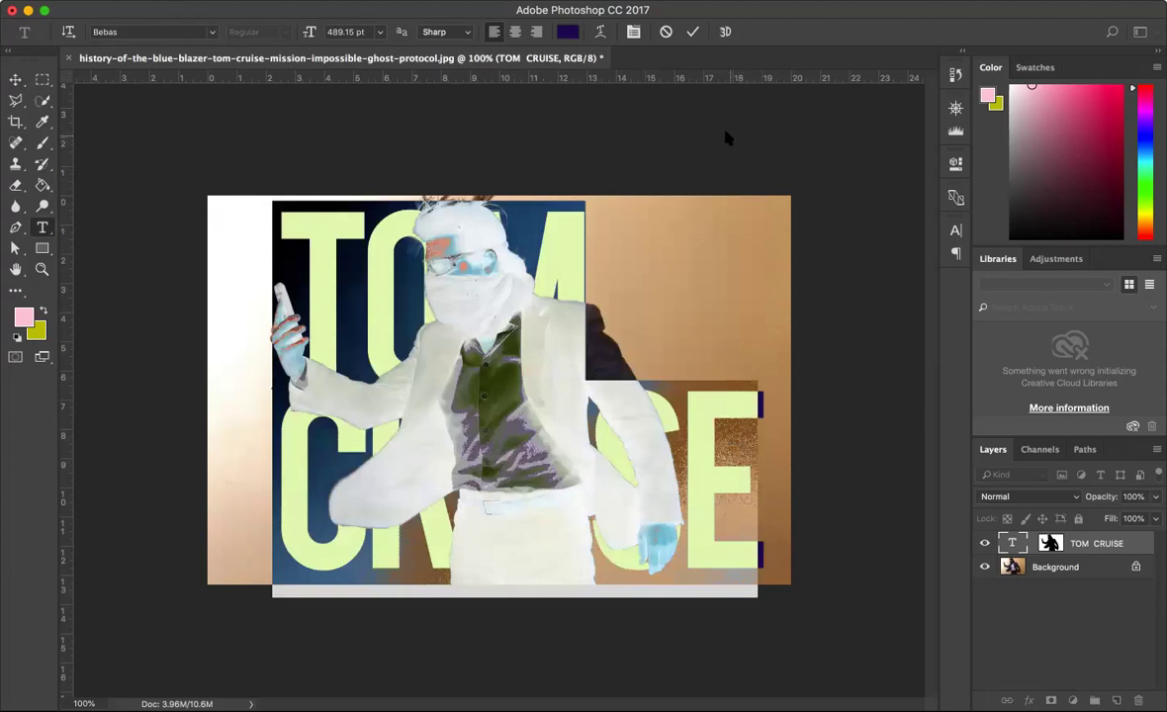
pyautogui.click(15, 79)
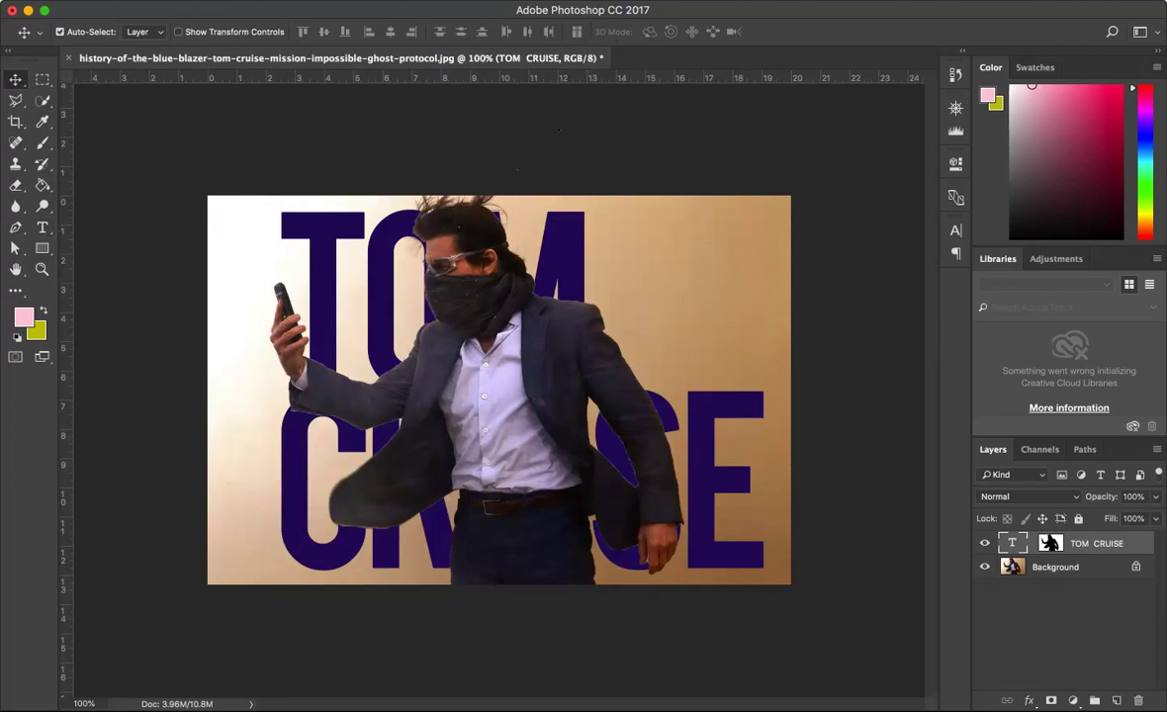
# Save the layered image as TOMCRUISE1.psd
pyautogui.click(148, 0)
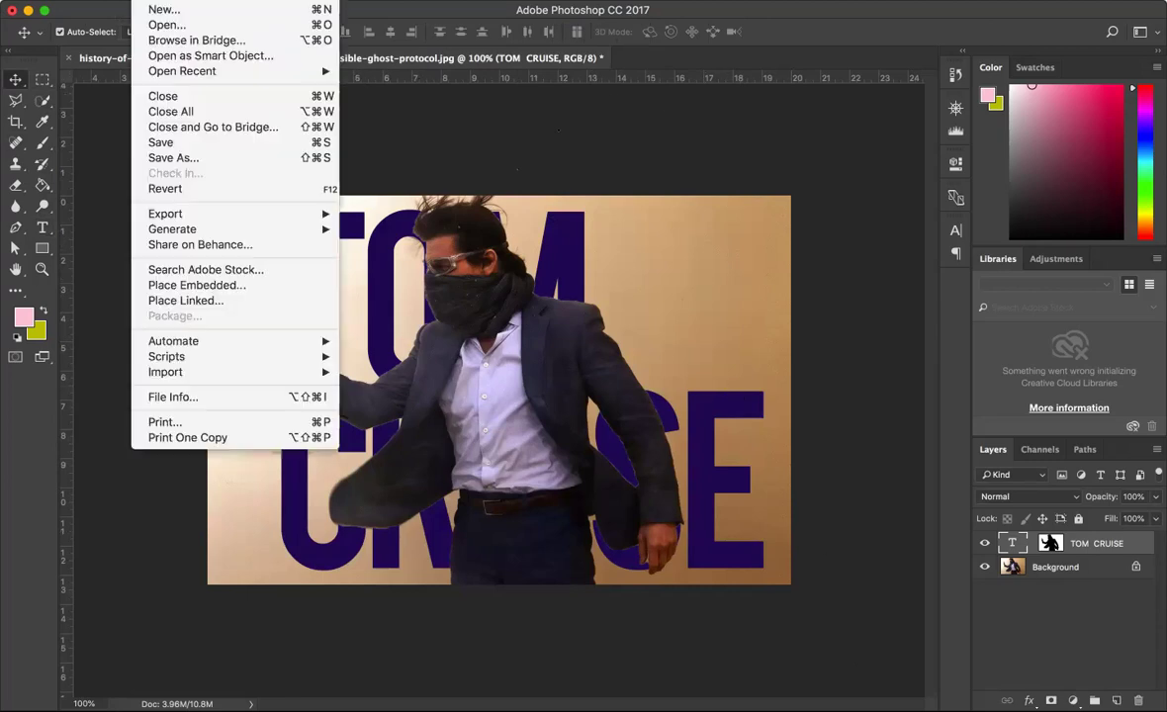
pyautogui.click(203, 158)
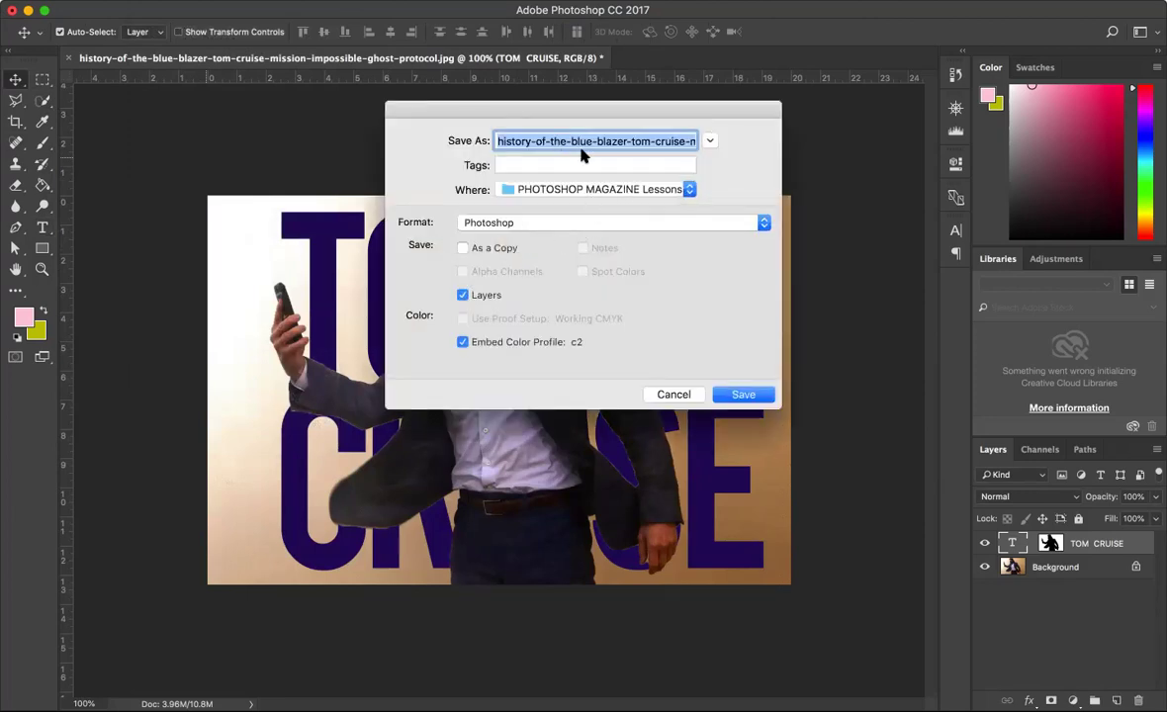
pyautogui.write('TOMCRUISE')
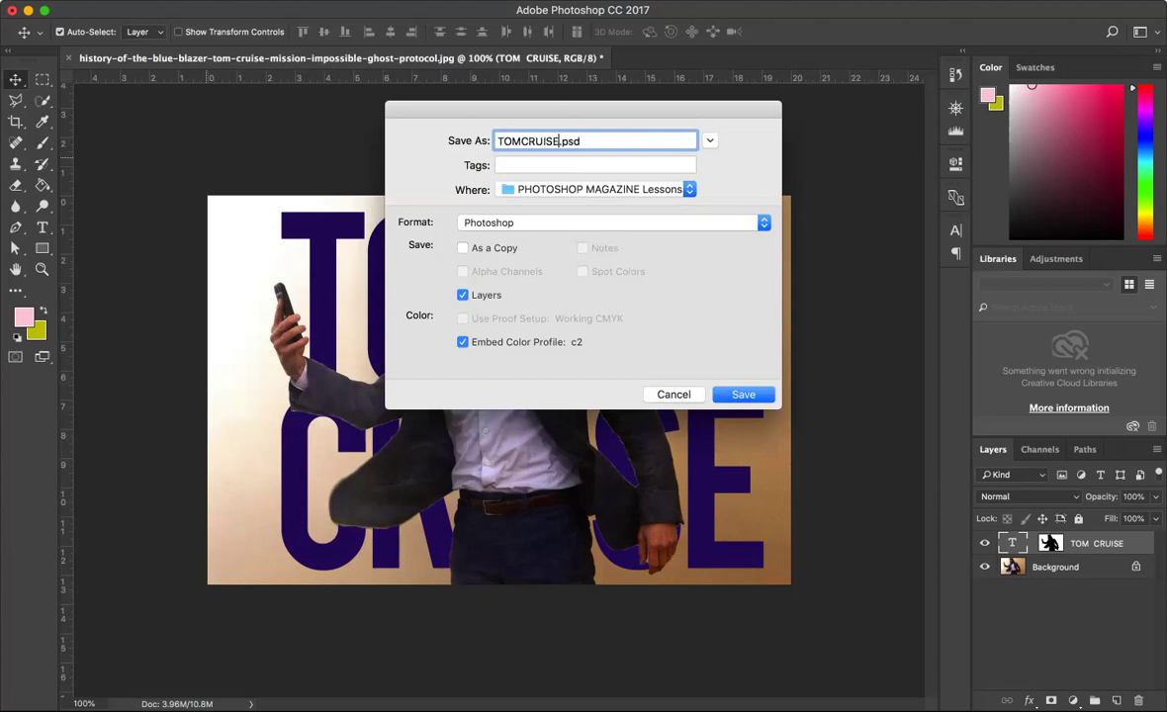
pyautogui.write('1')
pyautogui.click(754, 396)
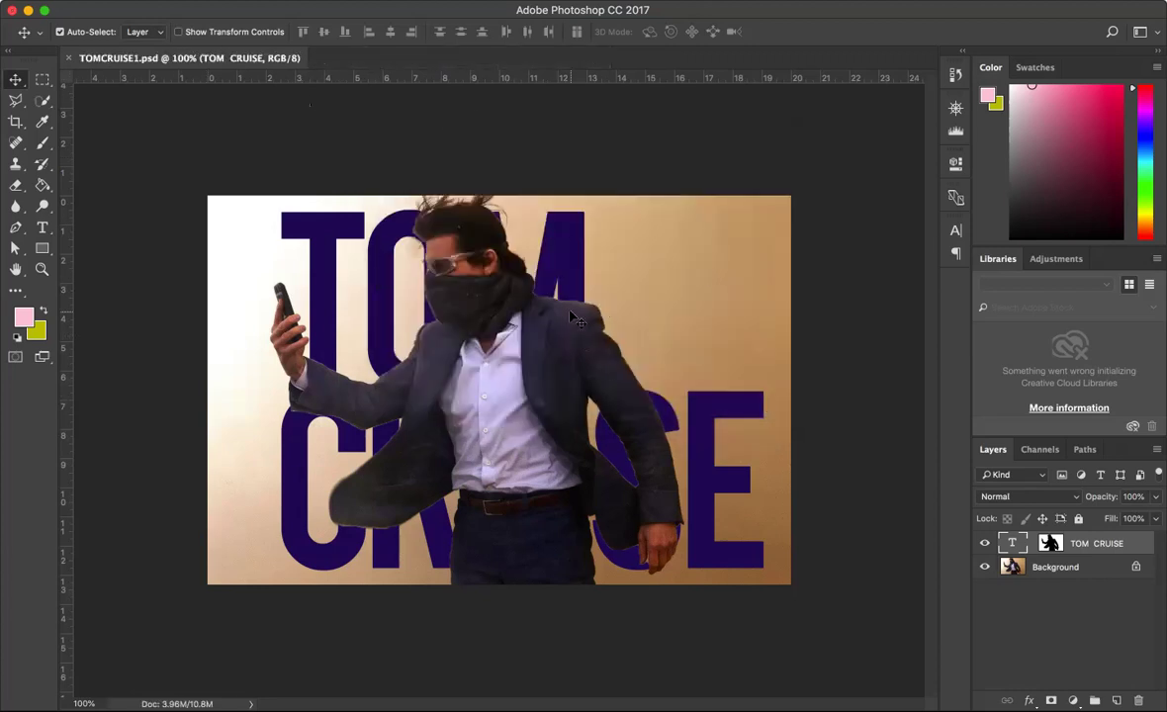
# Save a JPEG copy at maximum quality (12)
pyautogui.click(133, 0)
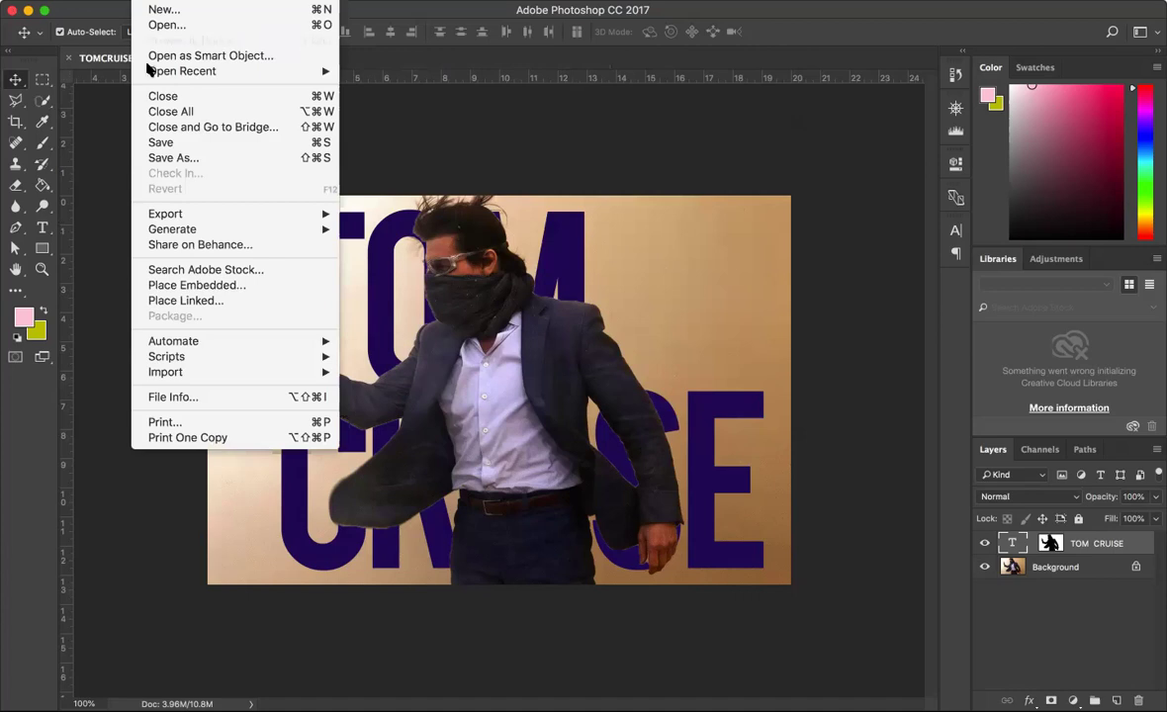
pyautogui.click(188, 157)
pyautogui.click(557, 229)
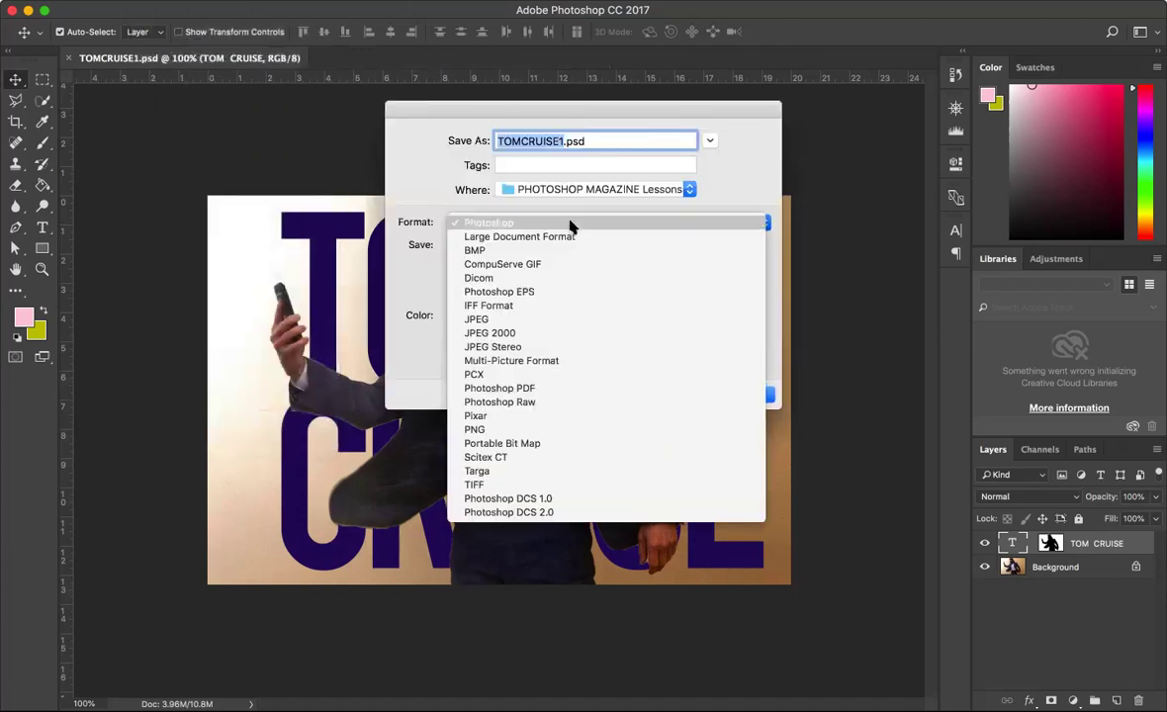
pyautogui.click(511, 320)
pyautogui.click(762, 398)
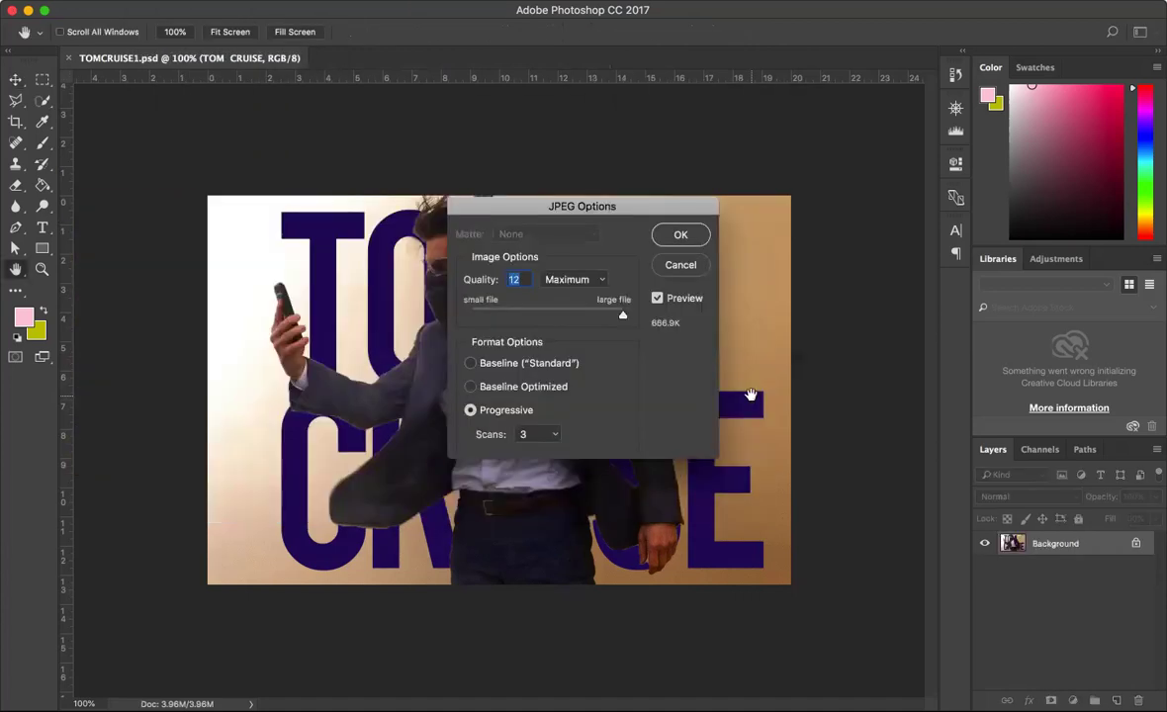
pyautogui.click(683, 235)
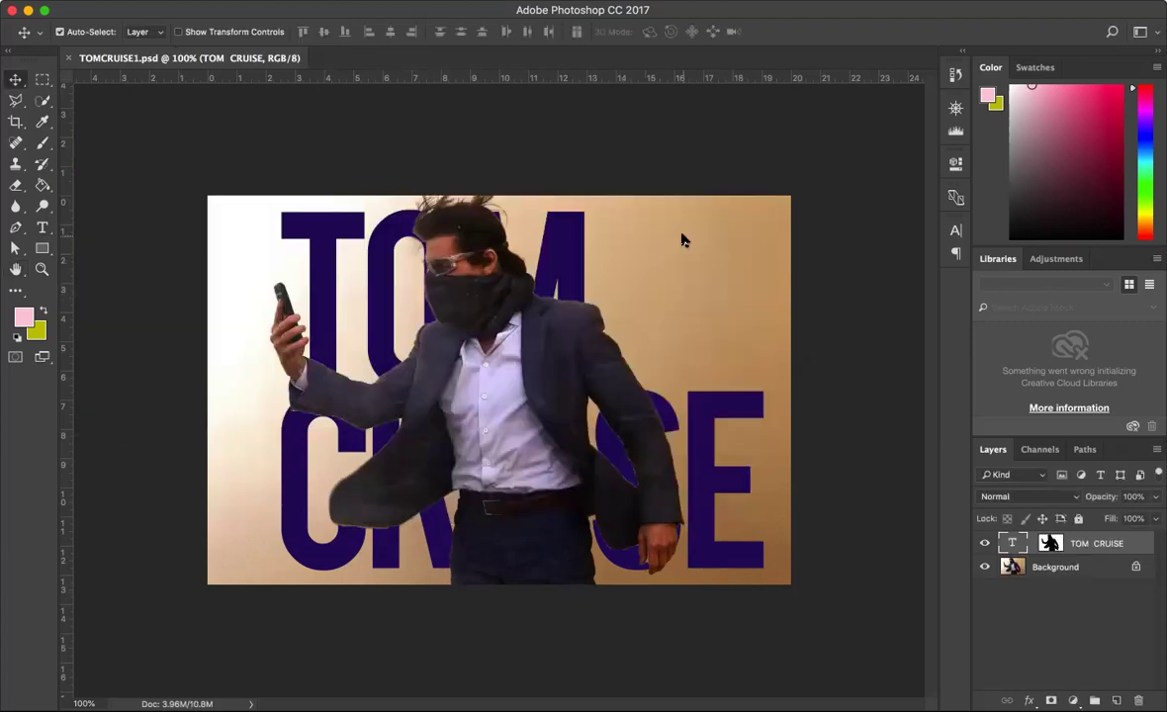